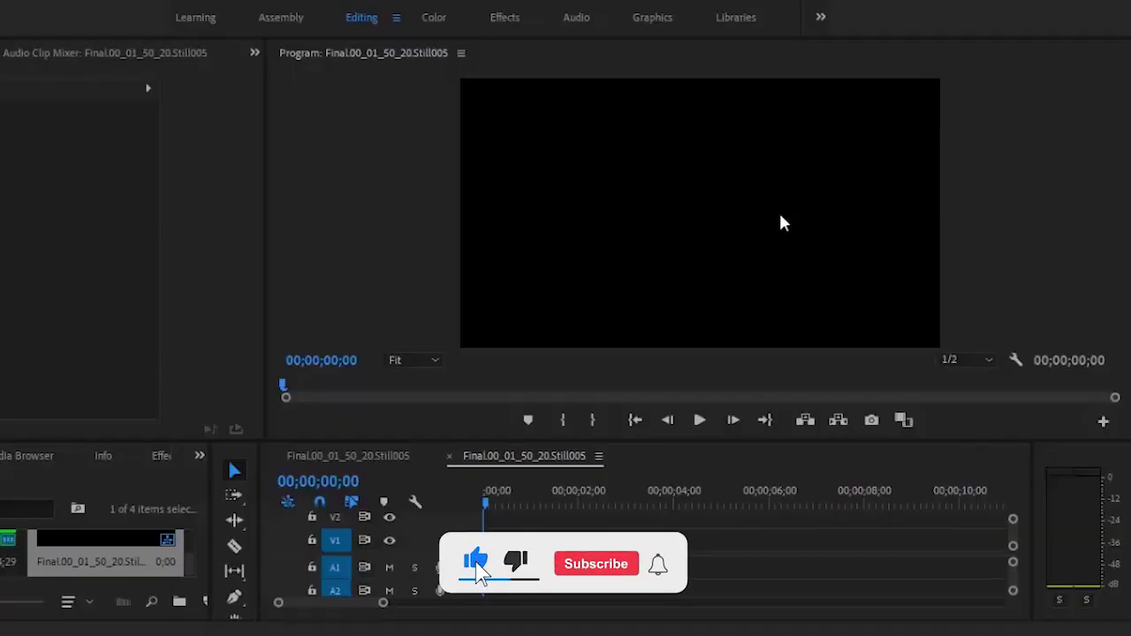
# Switch Premiere Pro to the Graphics workspace to show Essential Graphics.
pyautogui.click(653, 18)
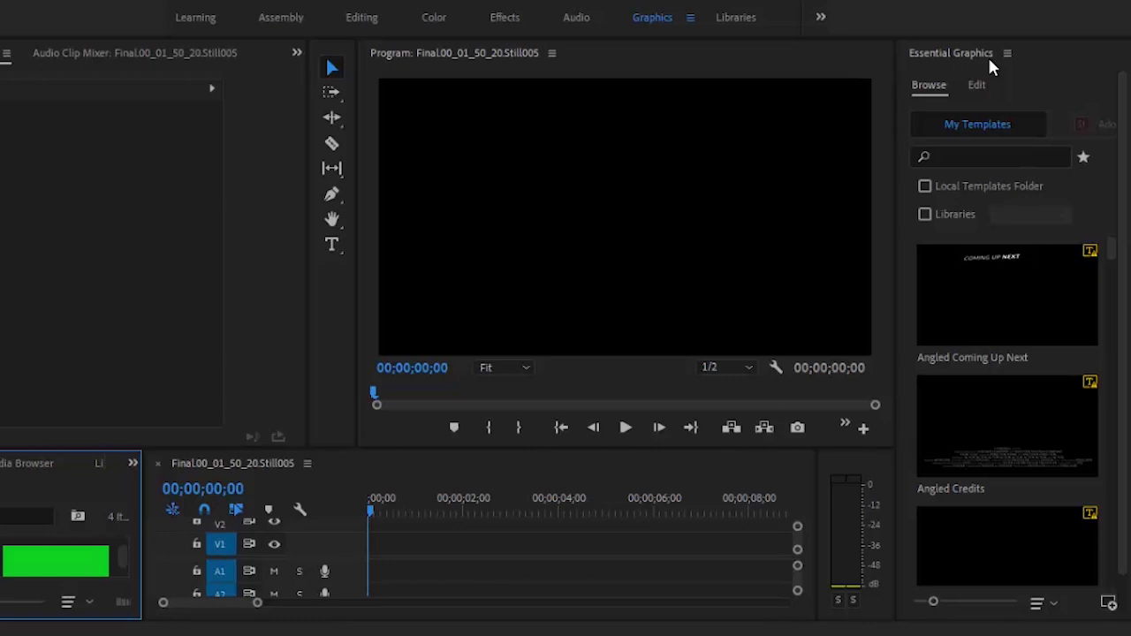
# Add a new text layer in Essential Graphics Edit reading 'THE PREMIERE PRO'.
pyautogui.click(977, 85)
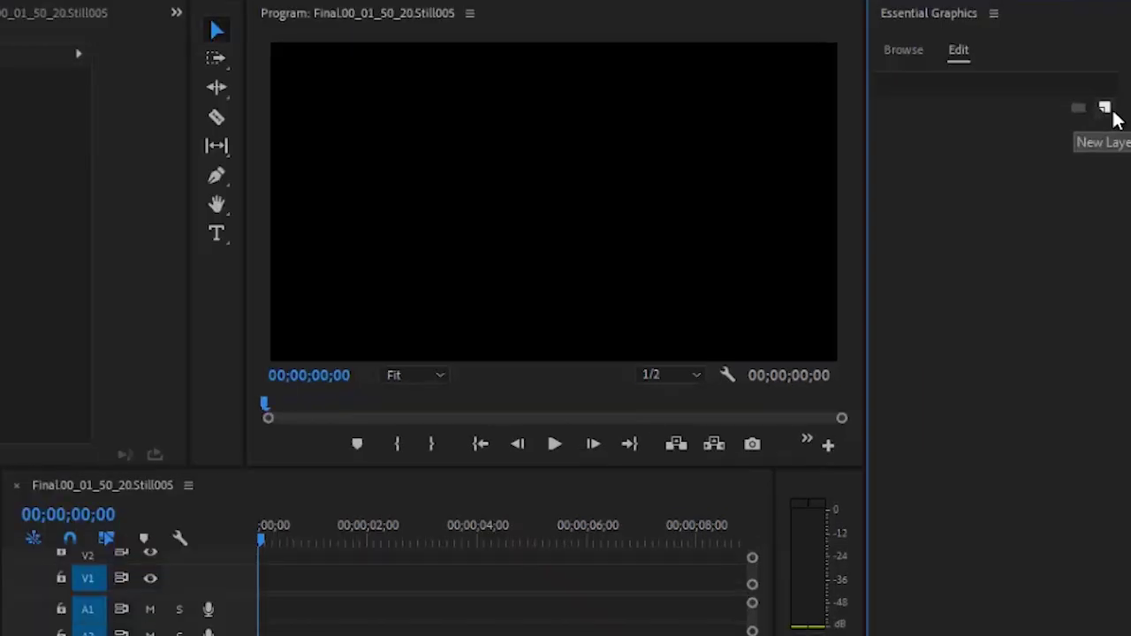
pyautogui.click(1110, 111)
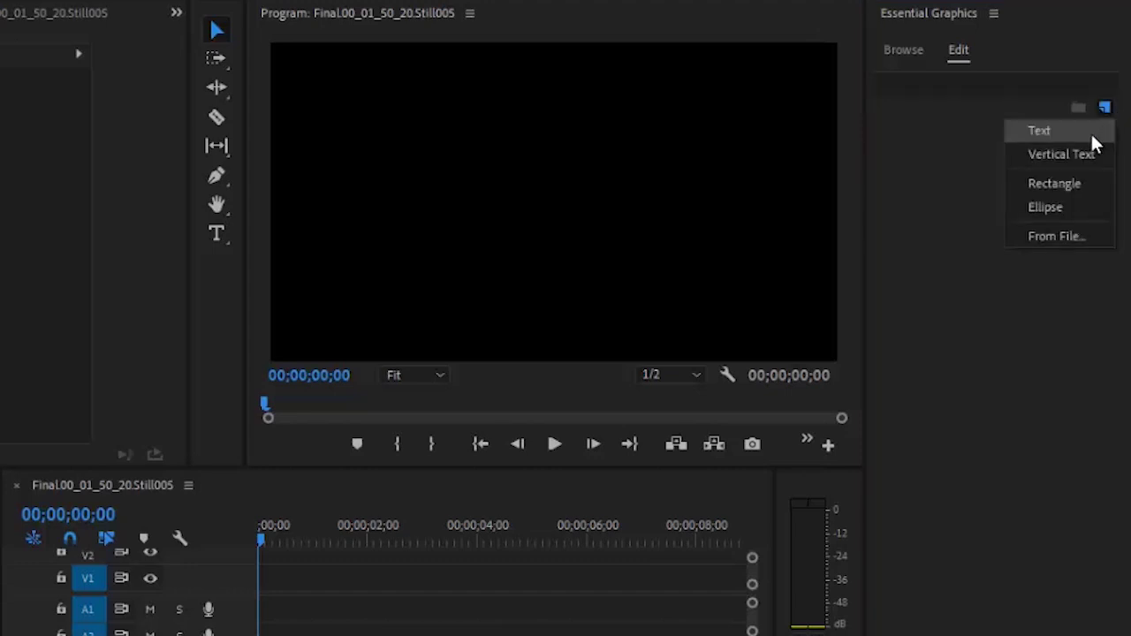
pyautogui.click(1090, 132)
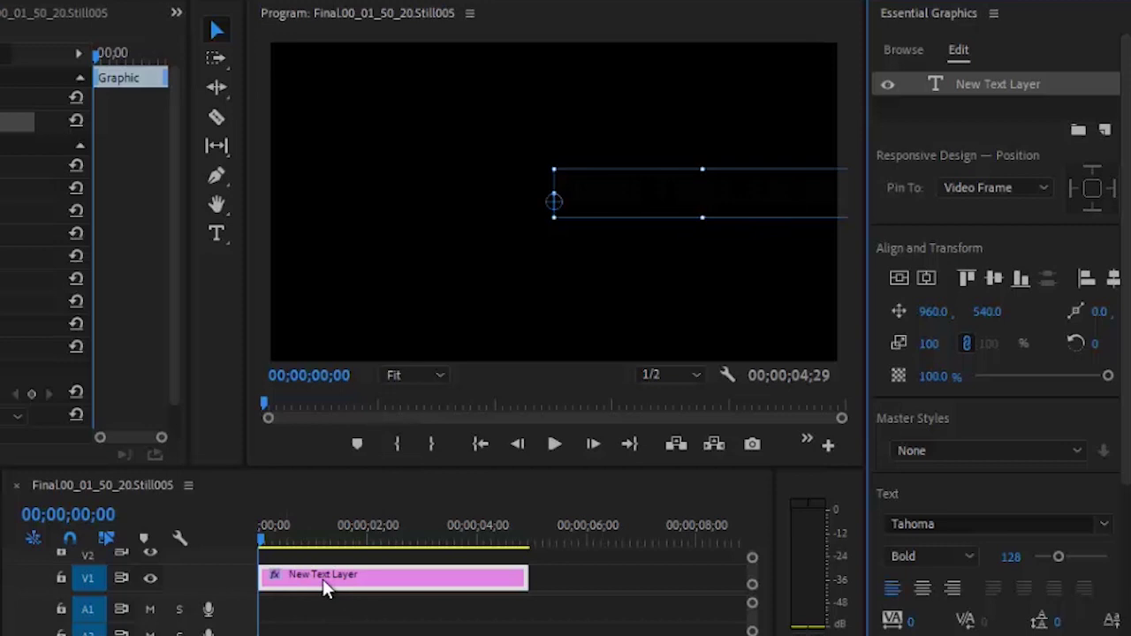
pyautogui.click(213, 237)
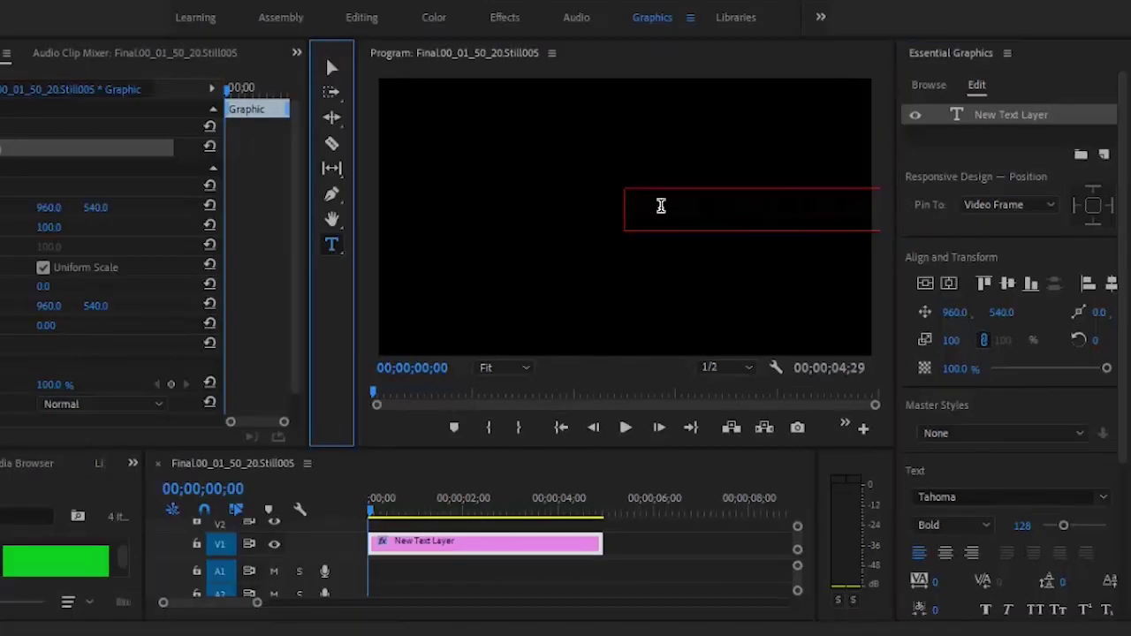
pyautogui.click(595, 189)
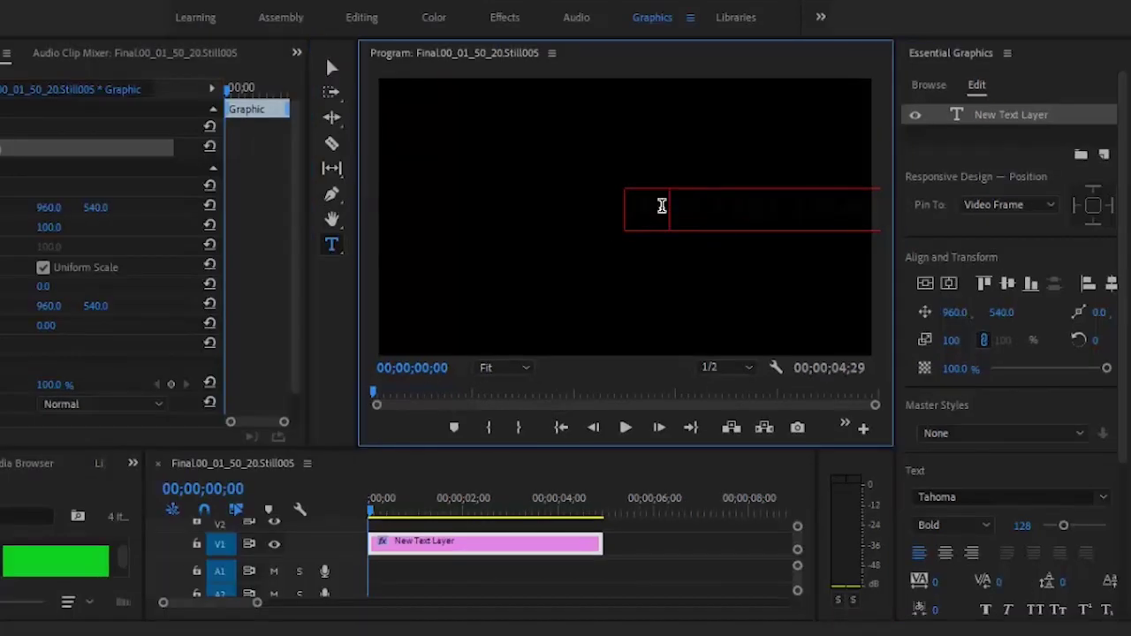
pyautogui.write('THE PREMIERE')
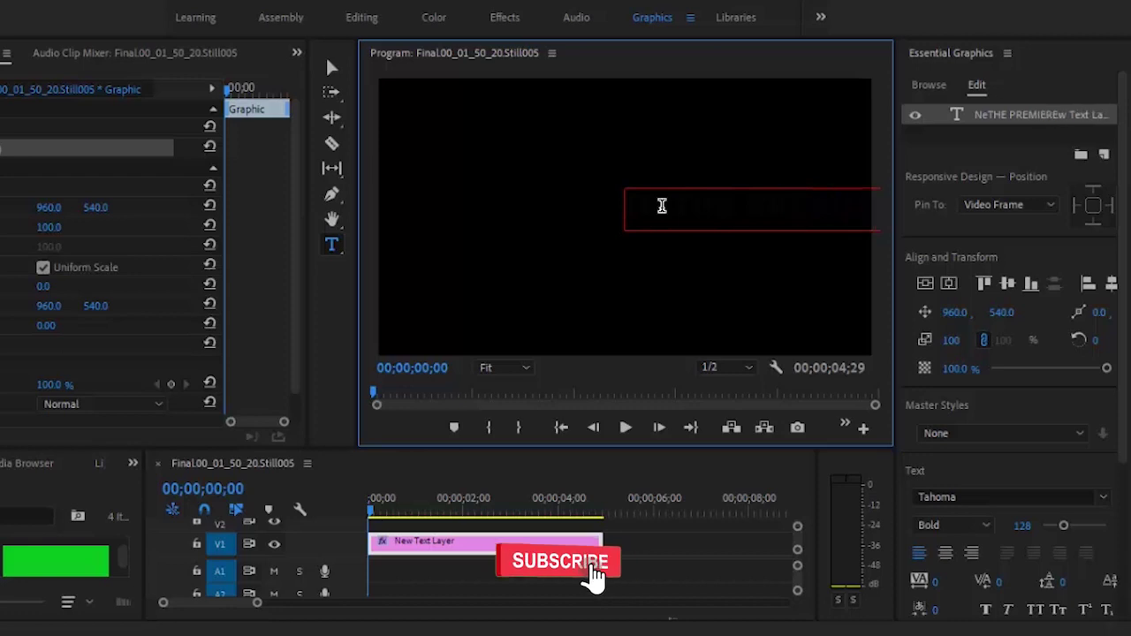
pyautogui.write(' PRO')
# Make the title fill white and centre it vertically and horizontally in the frame.
pyautogui.scroll(-3, 1127, 317)
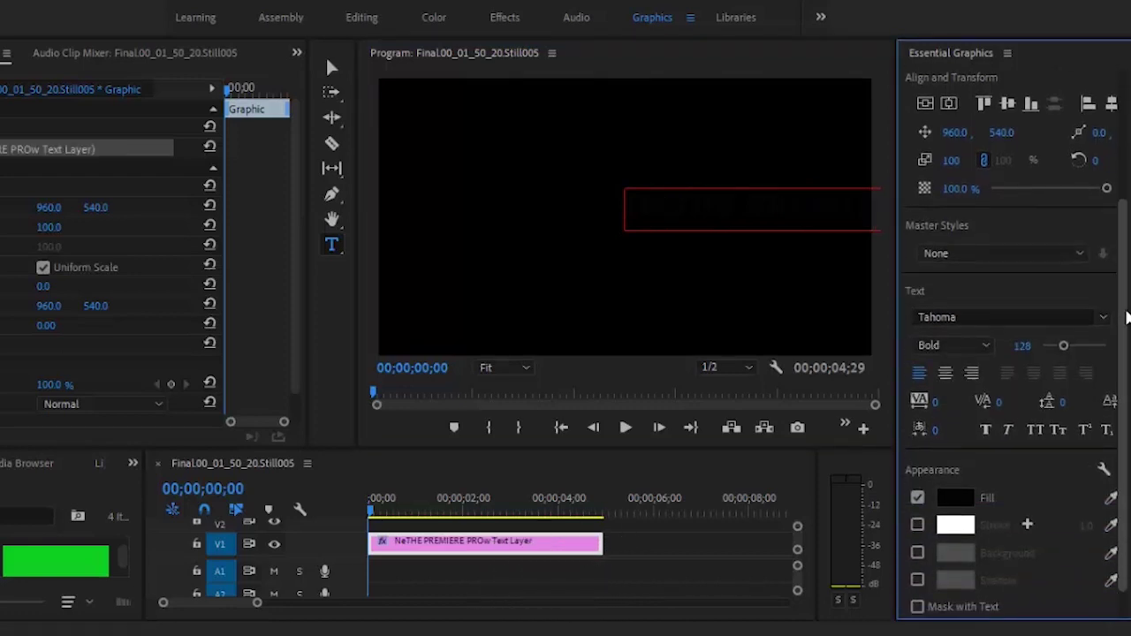
pyautogui.click(1111, 497)
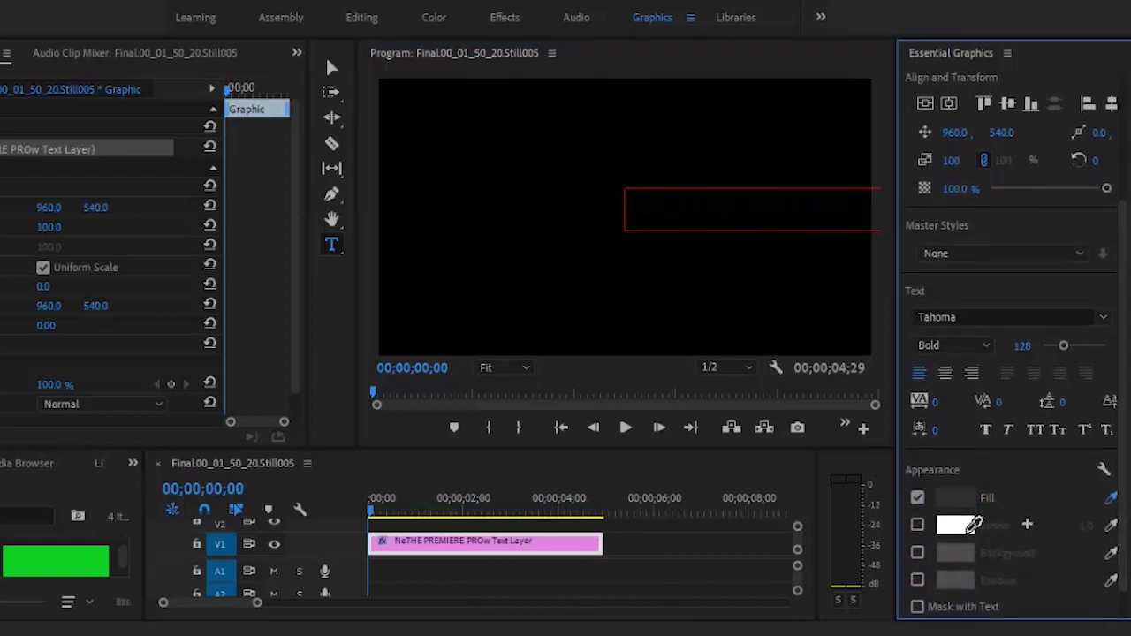
pyautogui.click(973, 525)
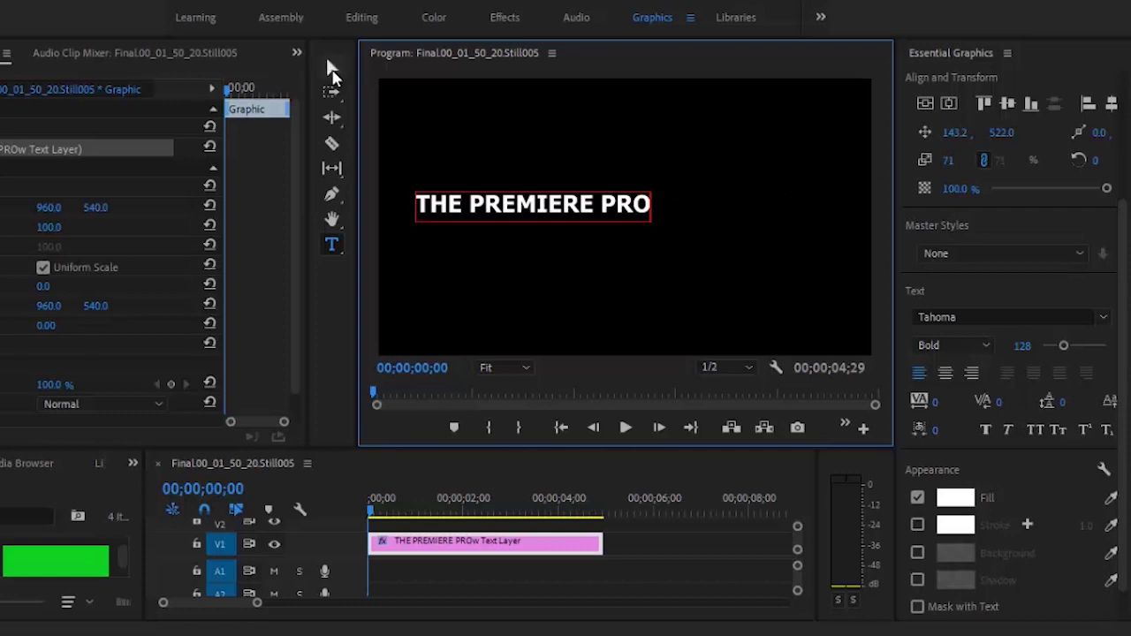
pyautogui.click(331, 69)
pyautogui.click(532, 215)
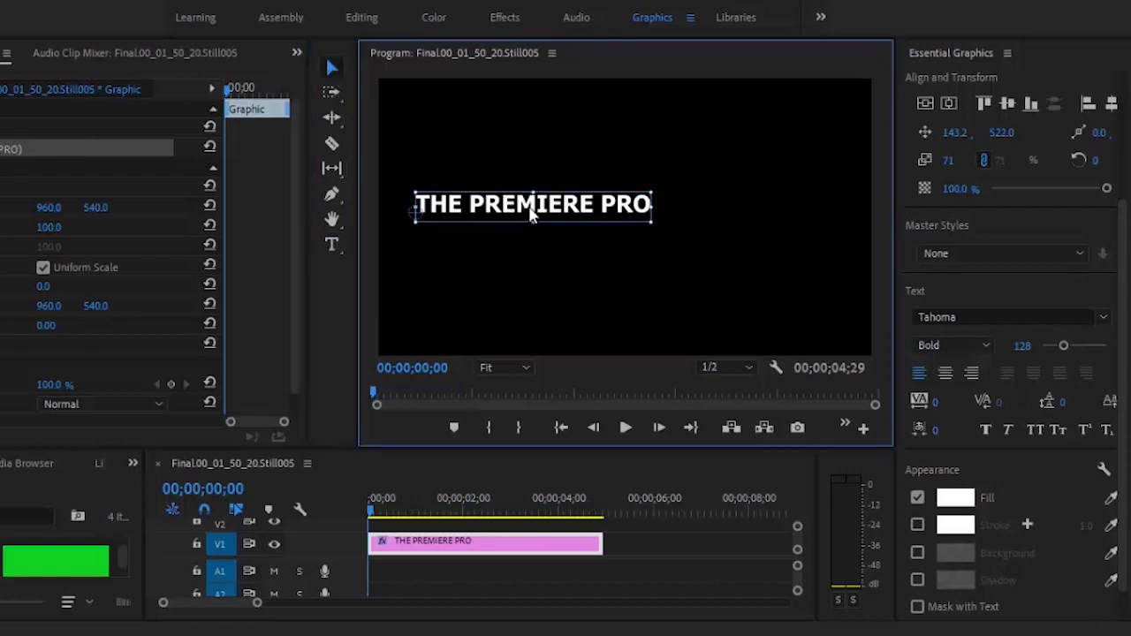
pyautogui.moveTo(532, 214); pyautogui.dragTo(598, 221)
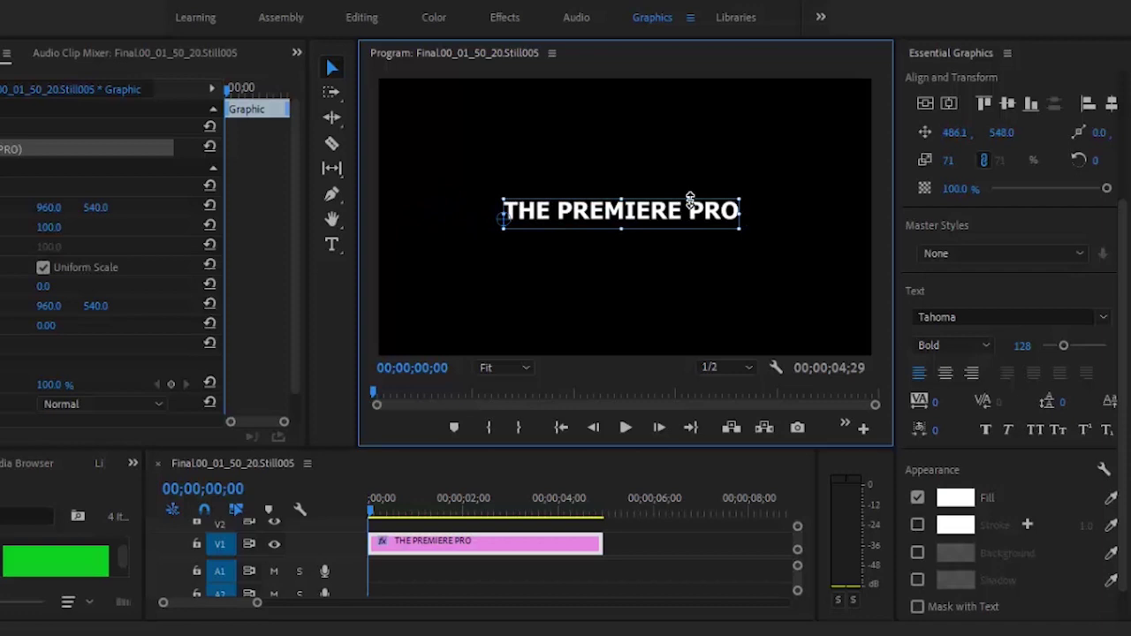
pyautogui.click(926, 103)
pyautogui.click(928, 101)
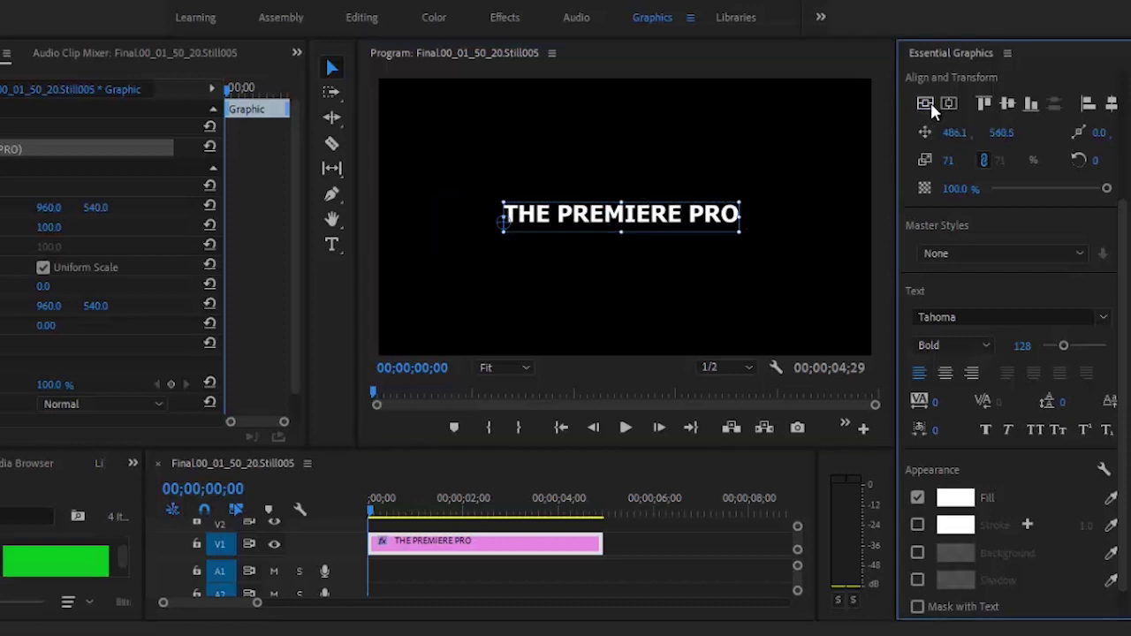
pyautogui.click(948, 104)
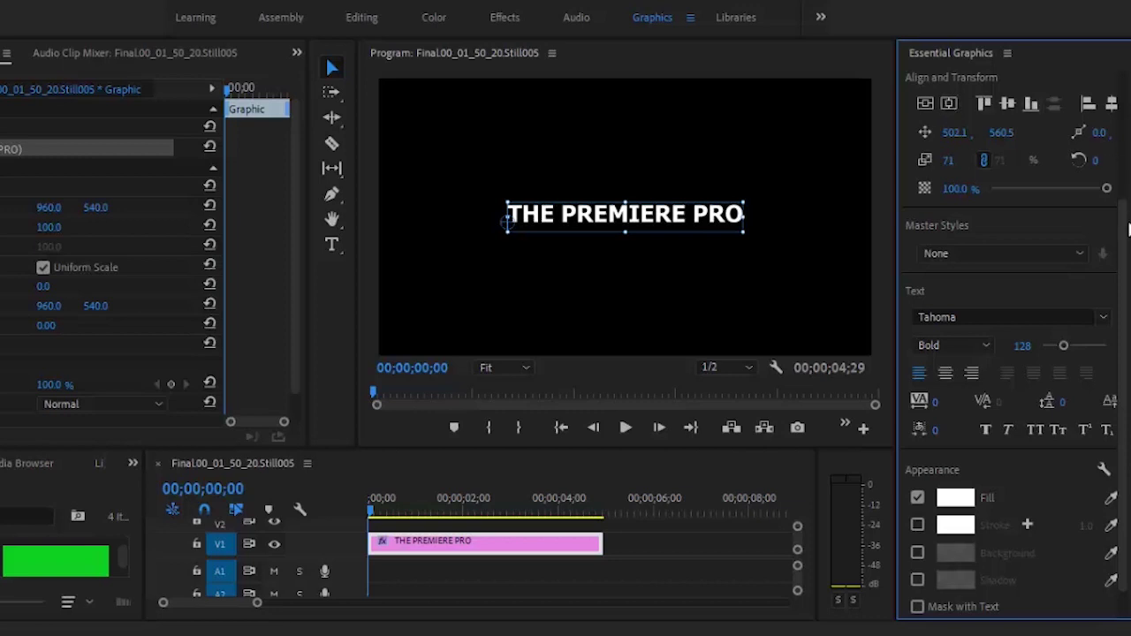
# Add a rectangle shape layer and snap its anchor point to its right edge.
pyautogui.scroll(4, 1128, 221)
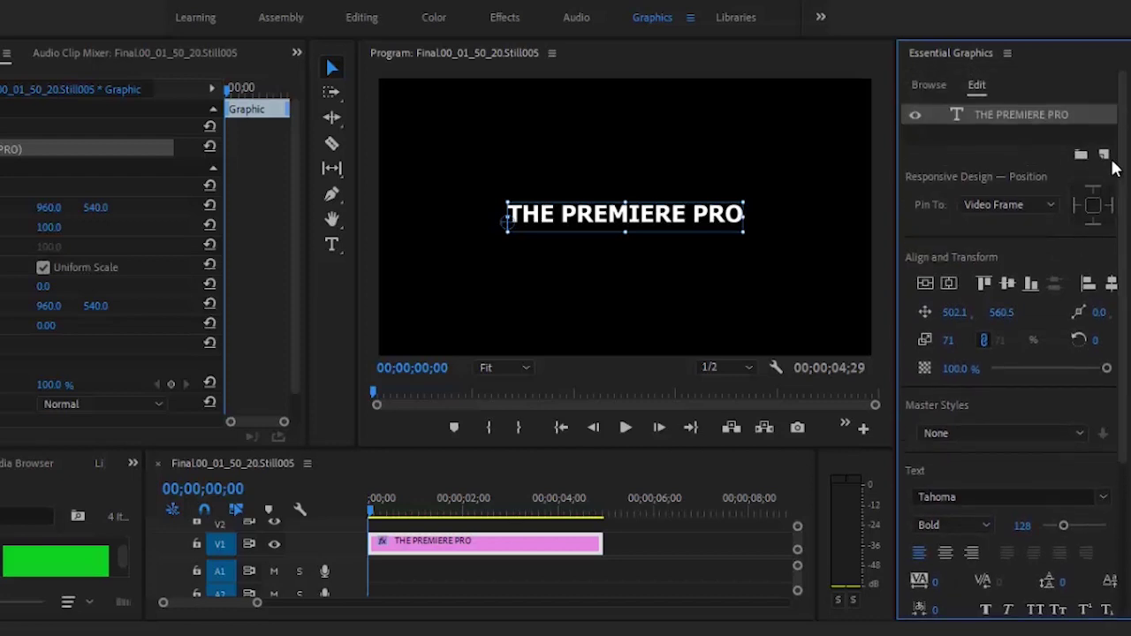
pyautogui.click(1104, 155)
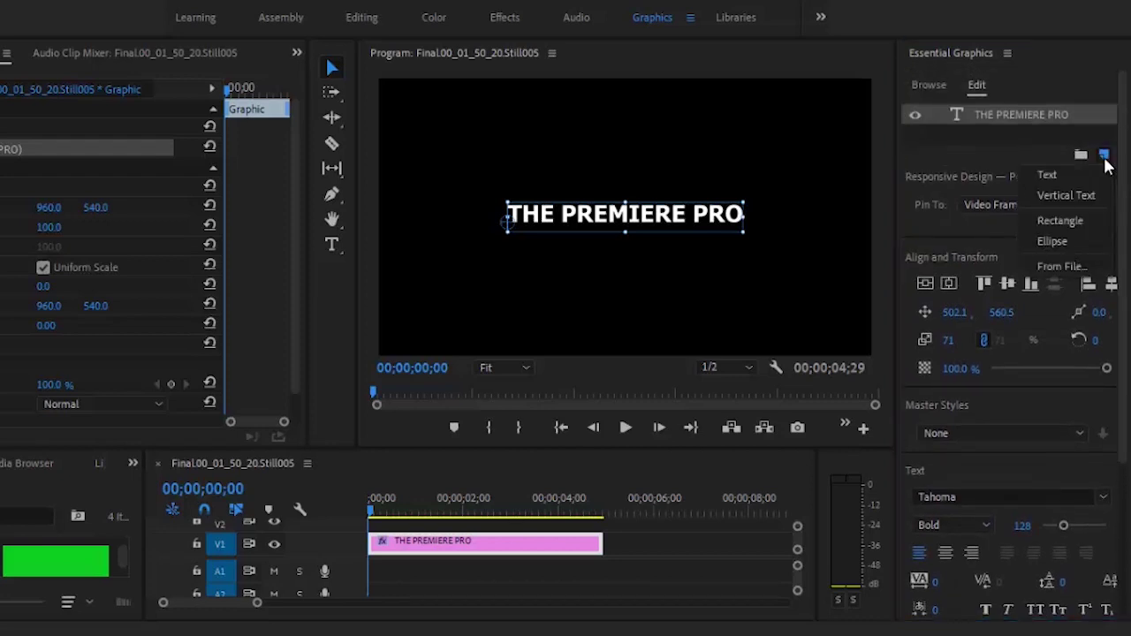
pyautogui.click(1070, 219)
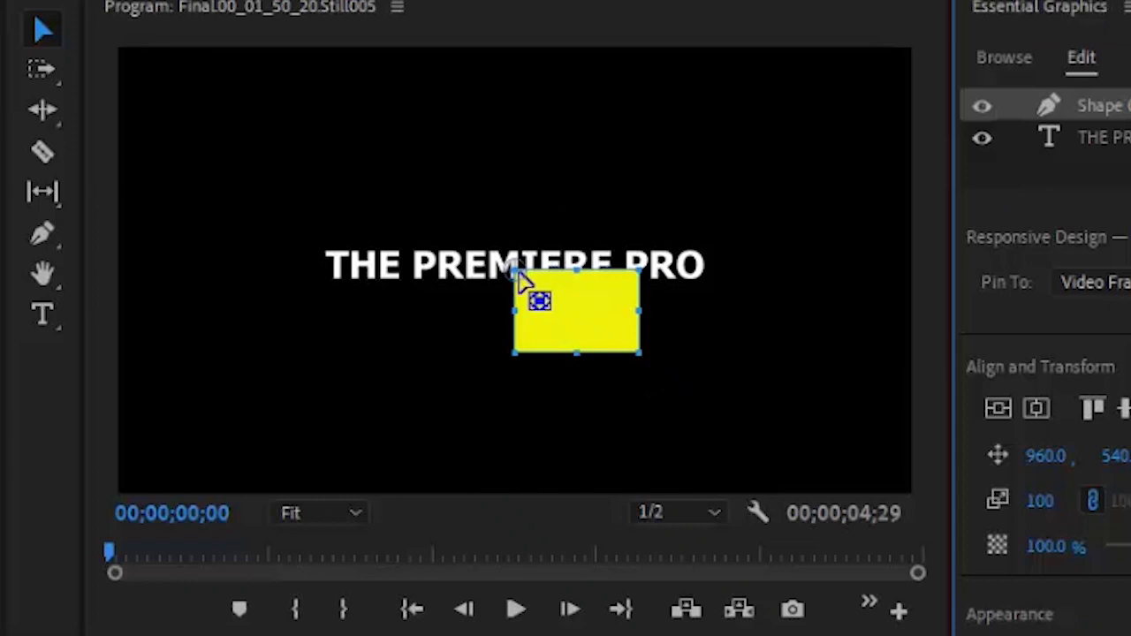
pyautogui.moveTo(522, 278); pyautogui.dragTo(642, 313)
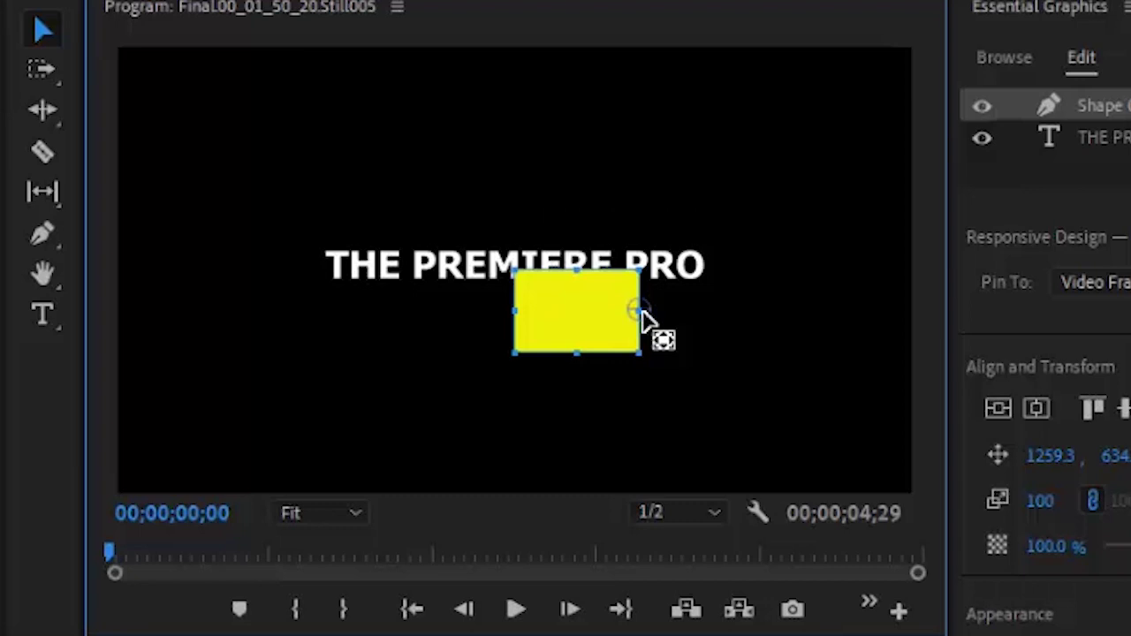
pyautogui.moveTo(642, 311); pyautogui.dragTo(655, 315)
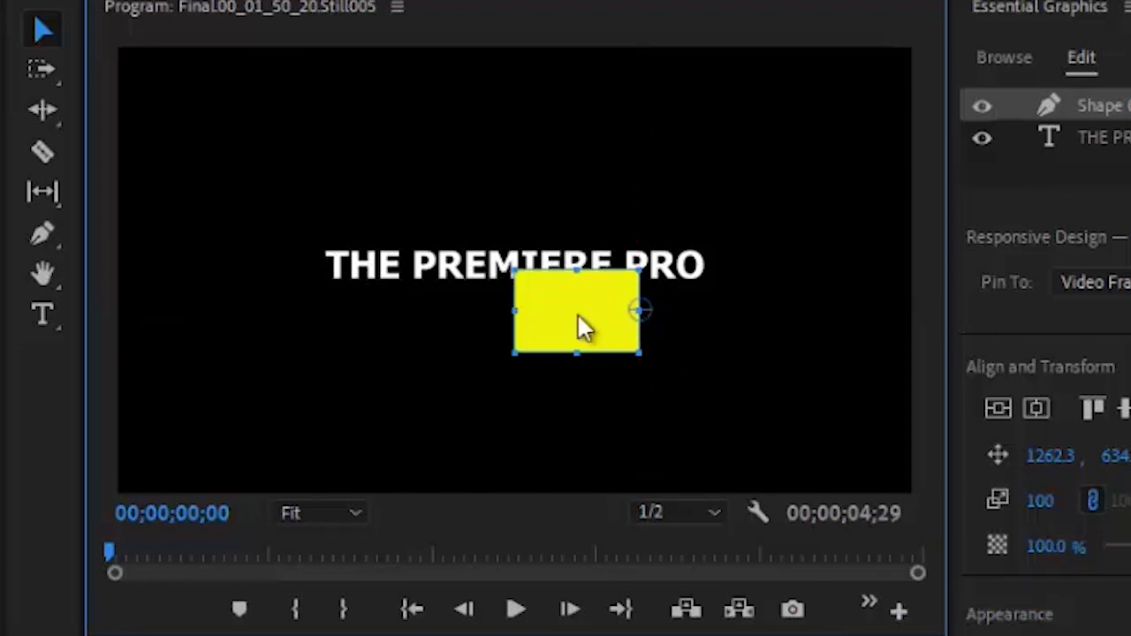
# Narrow the rectangle into a thin yellow bar and place it just right of PRO.
pyautogui.moveTo(520, 311); pyautogui.dragTo(624, 311)
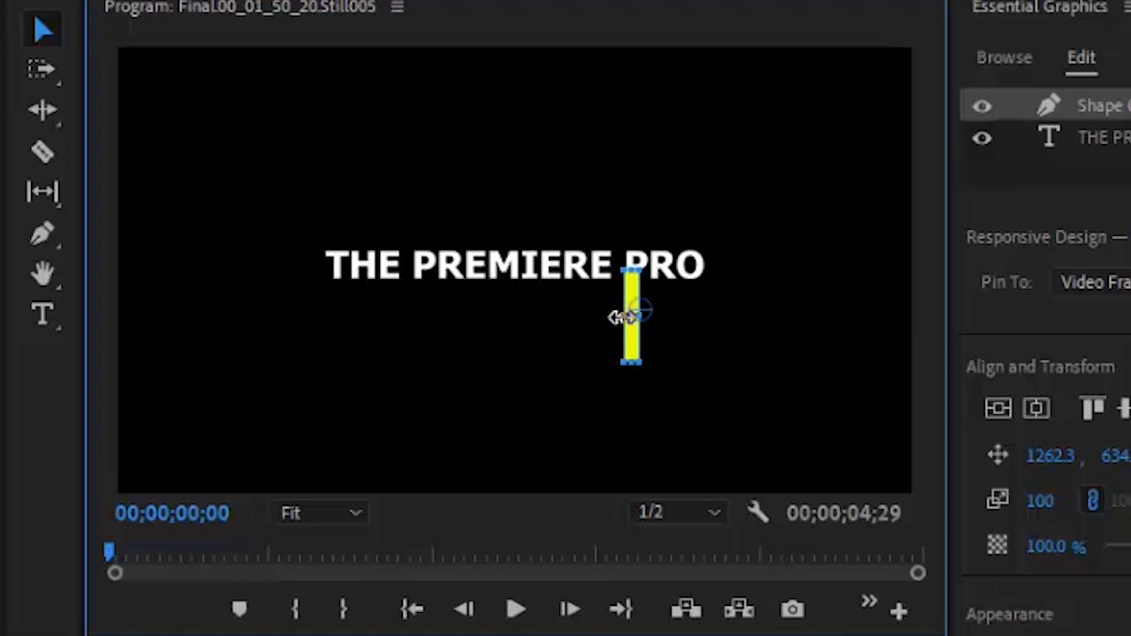
pyautogui.click(599, 344)
pyautogui.click(641, 345)
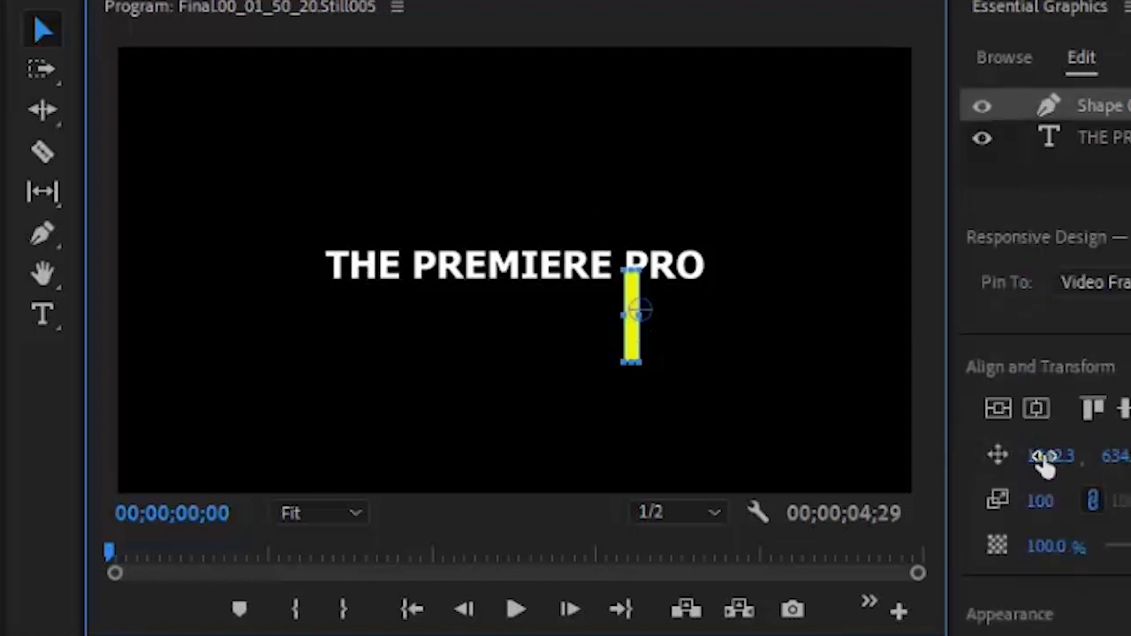
pyautogui.moveTo(1045, 460); pyautogui.dragTo(1063, 397)
pyautogui.moveTo(1121, 455); pyautogui.dragTo(1122, 583)
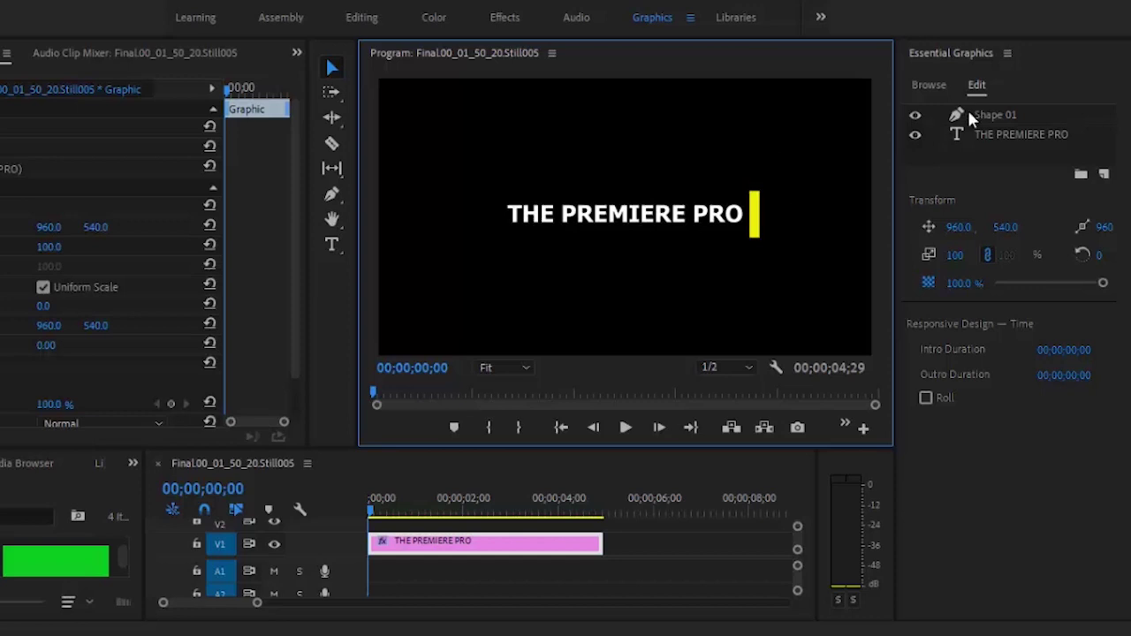
# Rename the Shape 01 layer to 'RECTANGLE' in the layer list.
pyautogui.click(990, 117)
pyautogui.rightClick(989, 115)
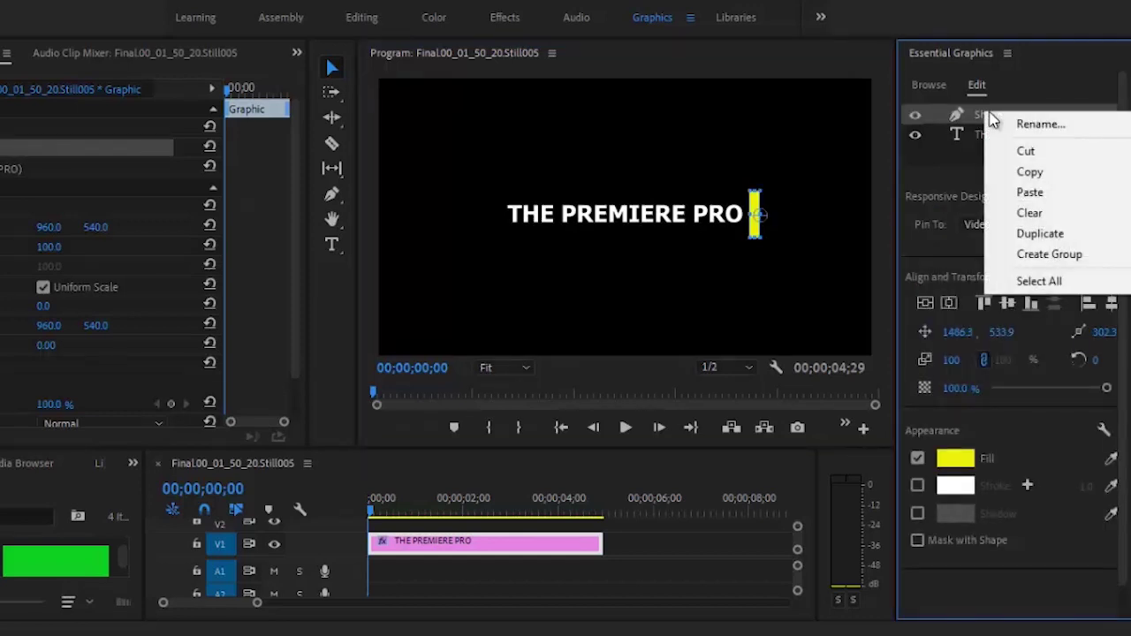
pyautogui.click(1031, 125)
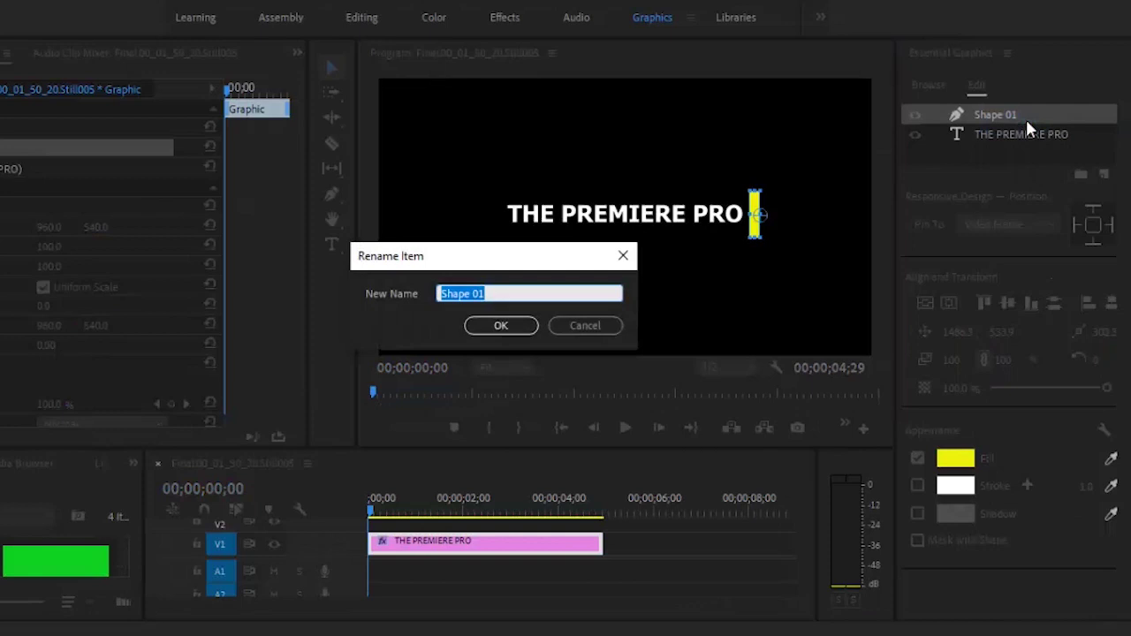
pyautogui.write('RECTANGLE')
pyautogui.click(500, 326)
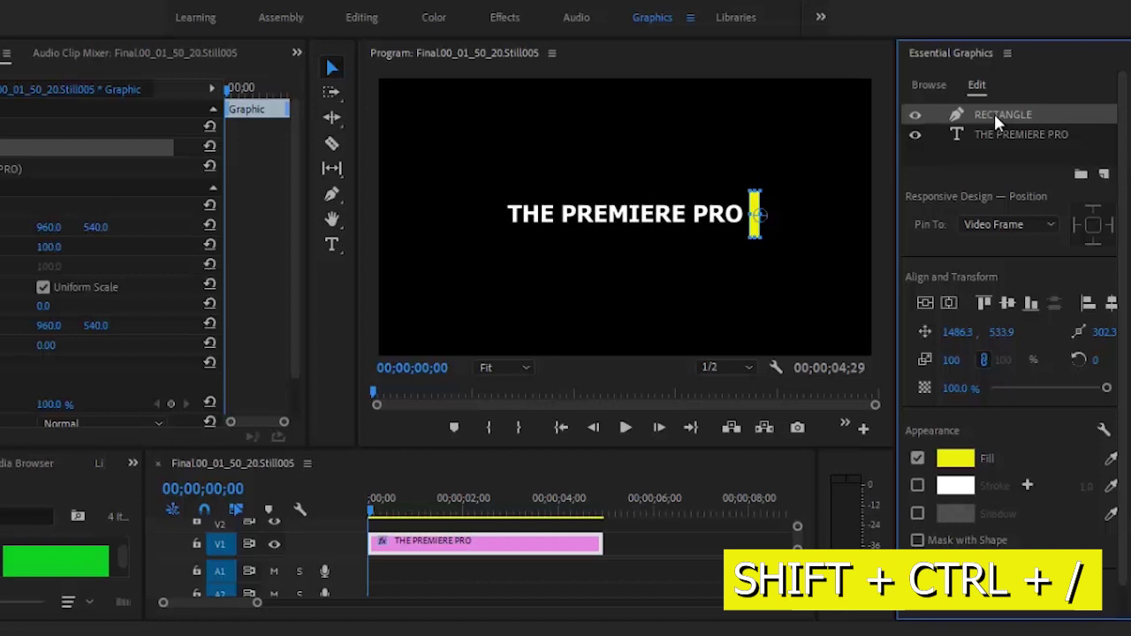
# Duplicate RECTANGLE, rename the copy 'MASK', and enable Mask with Shape and Invert.
pyautogui.hotkey('ctrl', 'shift', '/')
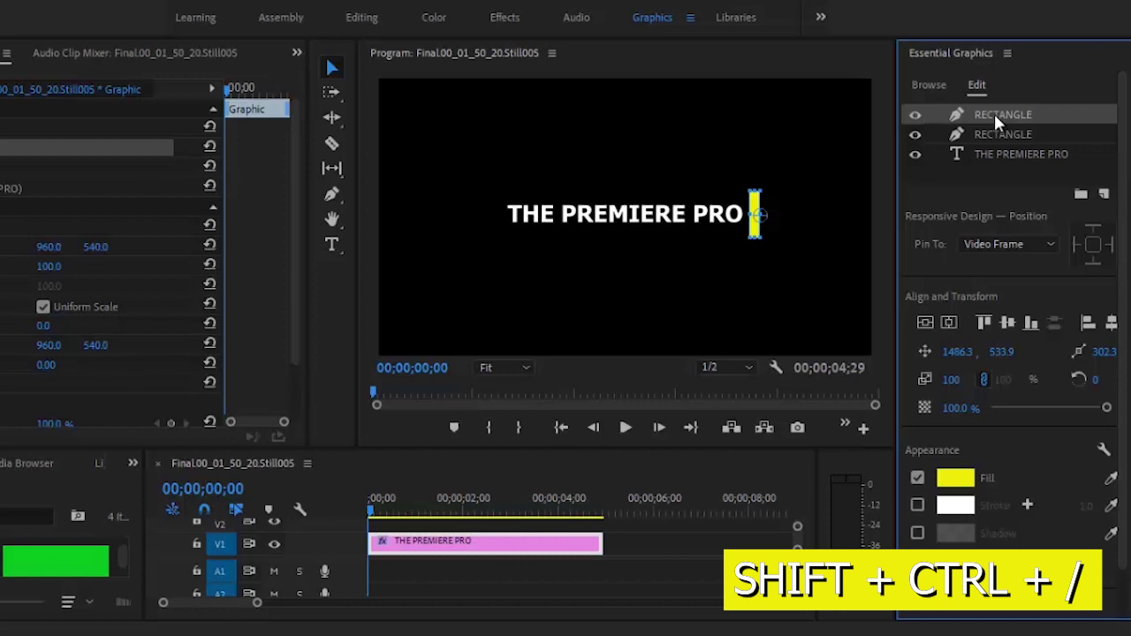
pyautogui.rightClick(999, 133)
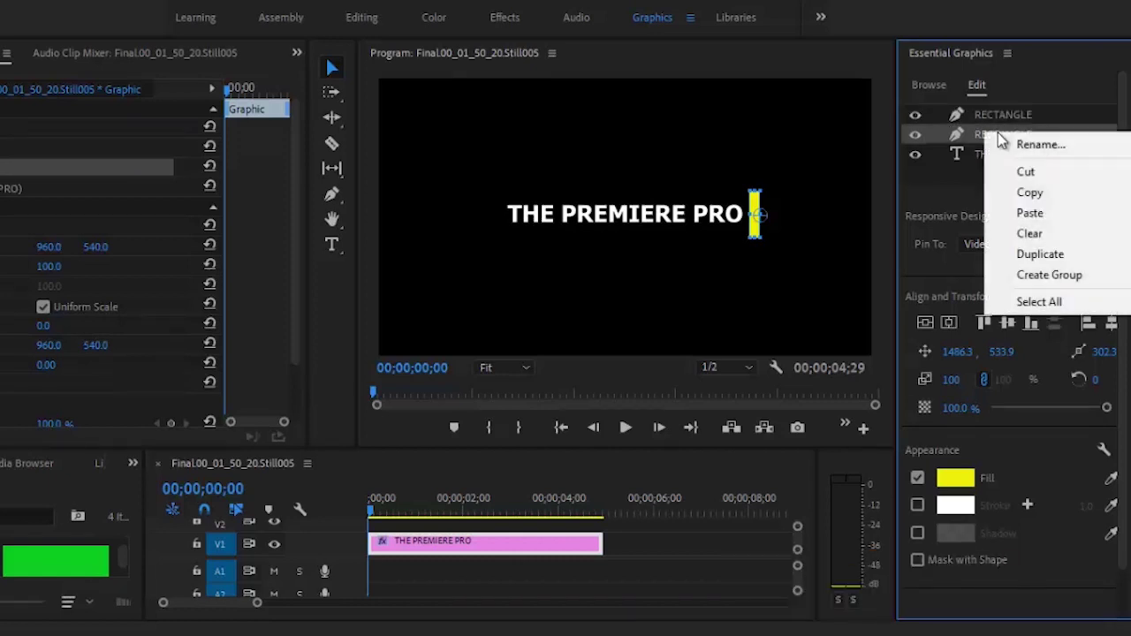
pyautogui.click(1025, 145)
pyautogui.write('M')
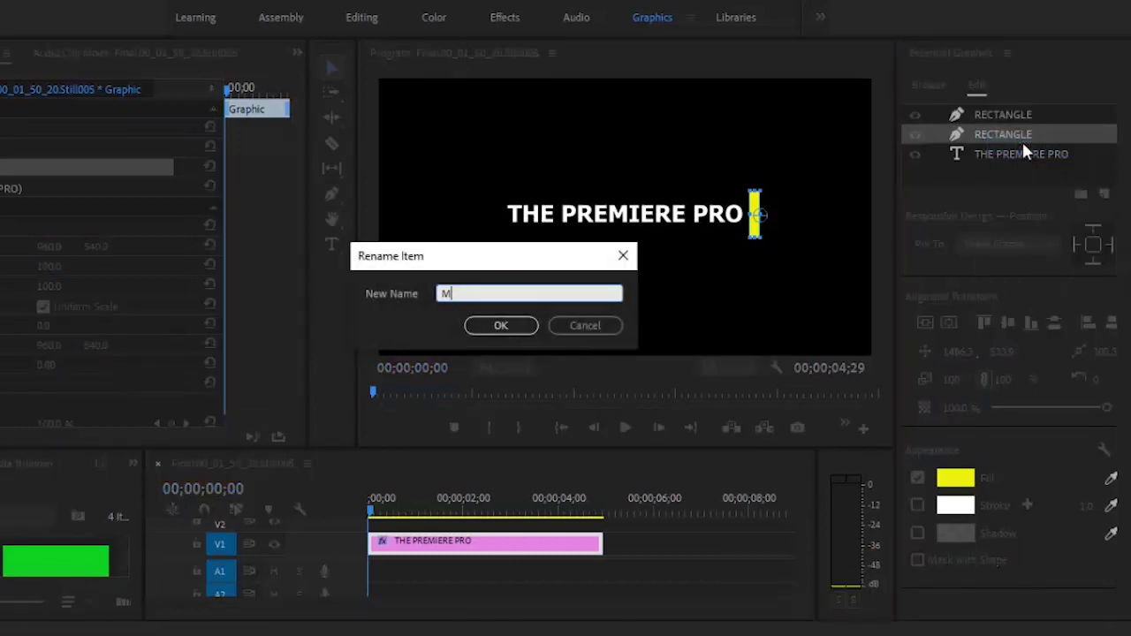
pyautogui.write('ASK')
pyautogui.click(501, 325)
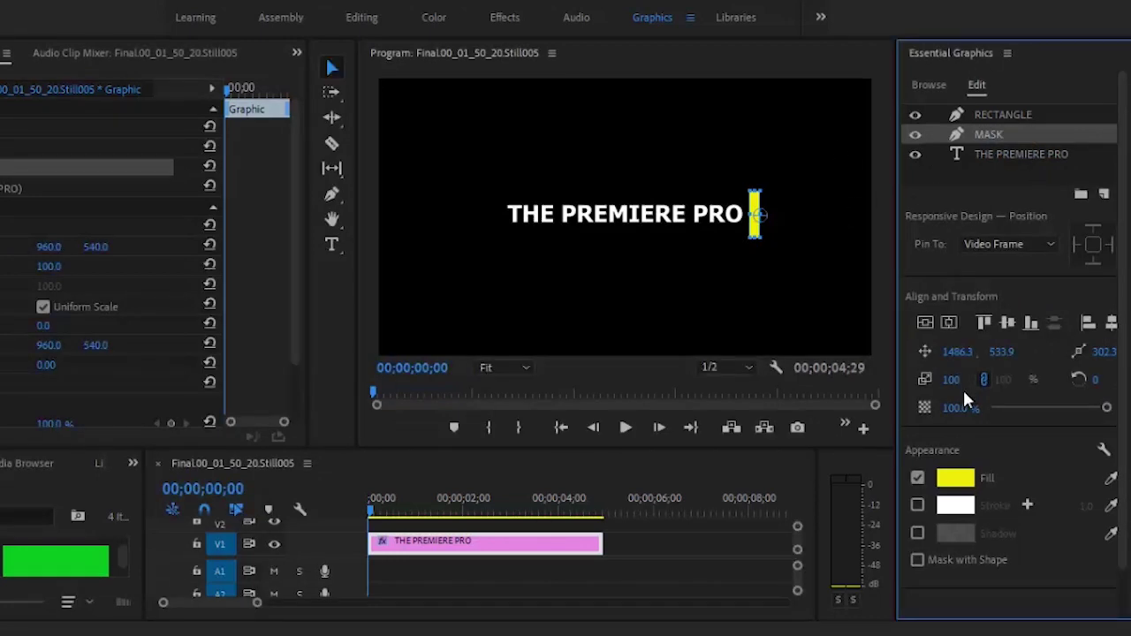
pyautogui.click(918, 560)
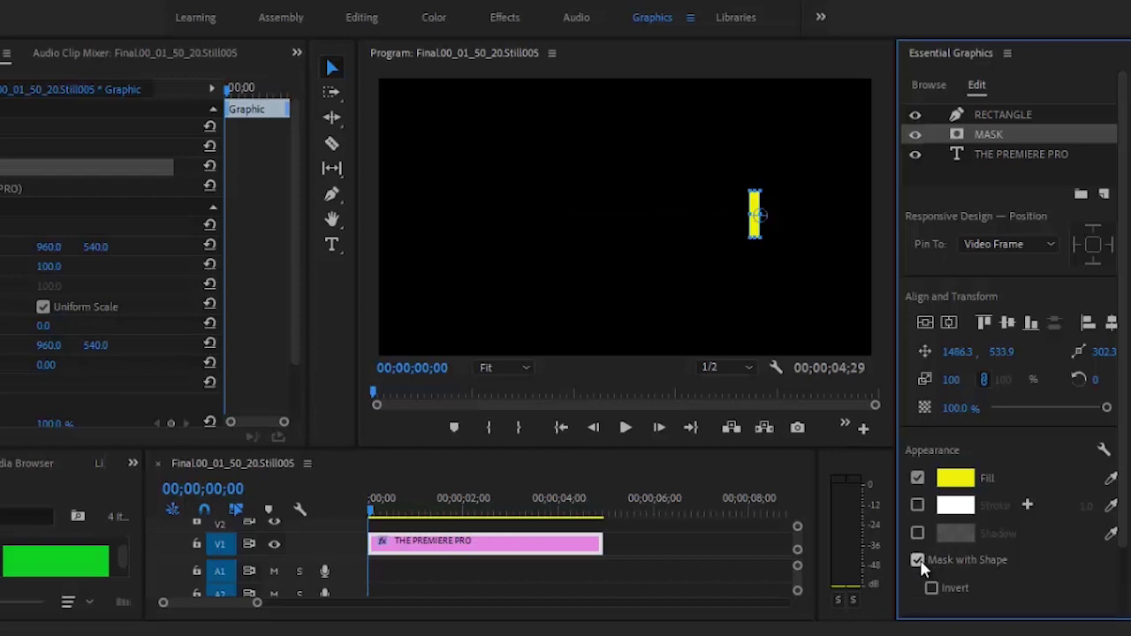
pyautogui.click(932, 589)
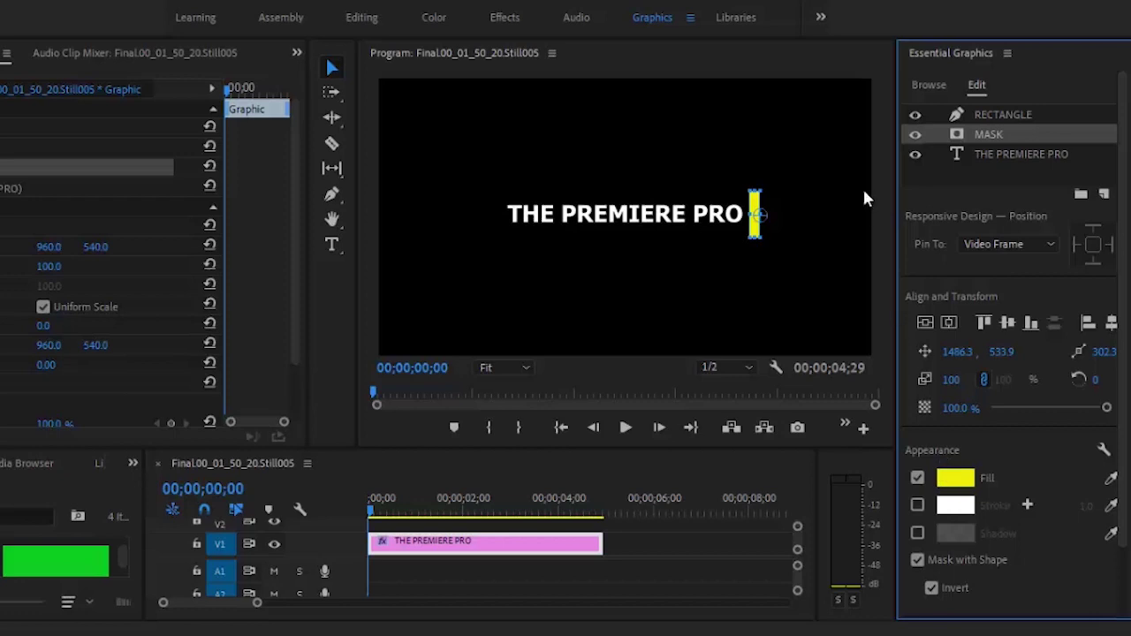
# With RECTANGLE hidden, widen the MASK leftward over the whole title, then show RECTANGLE.
pyautogui.click(916, 116)
pyautogui.click(715, 216)
pyautogui.moveTo(716, 216); pyautogui.dragTo(491, 223)
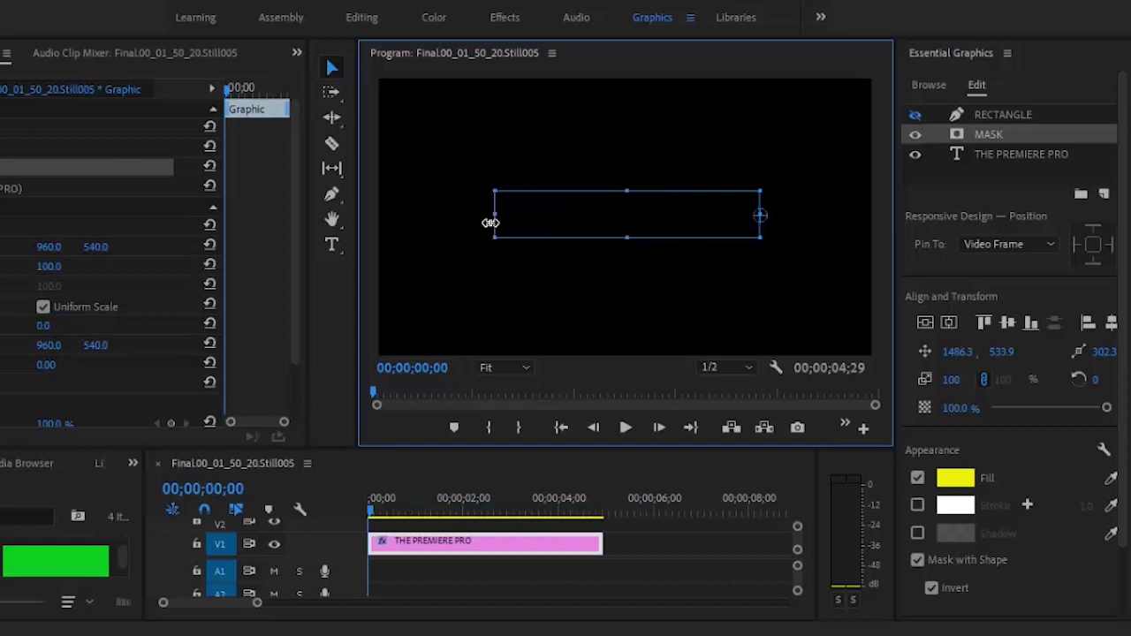
pyautogui.click(915, 115)
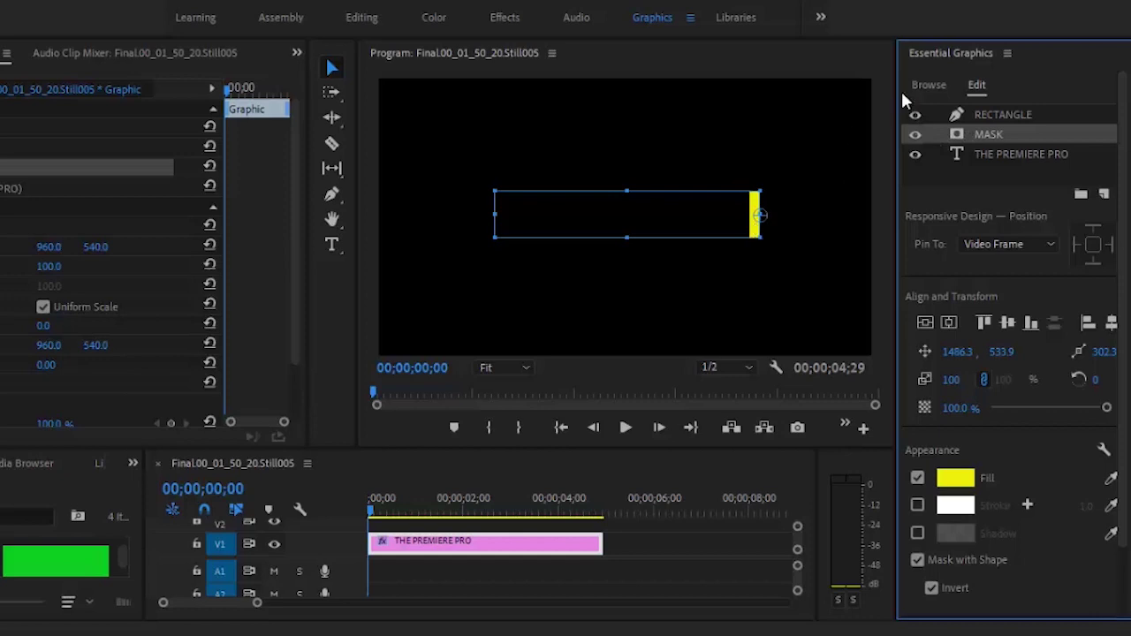
pyautogui.click(983, 112)
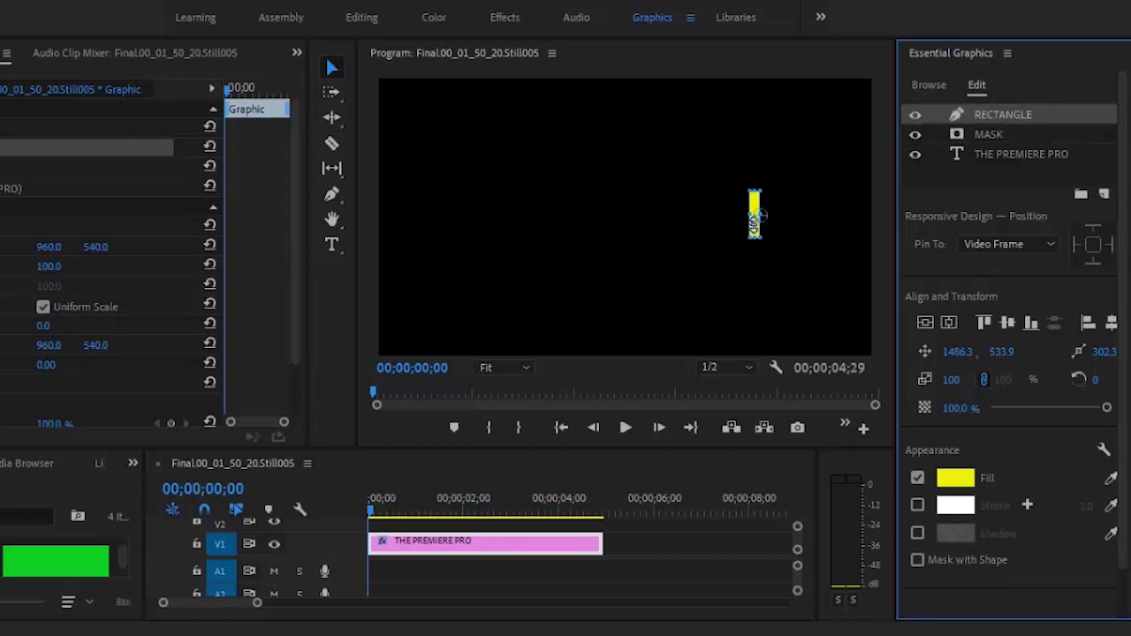
# Pin the MASK layer to RECTANGLE on all edges under Responsive Design.
pyautogui.click(991, 134)
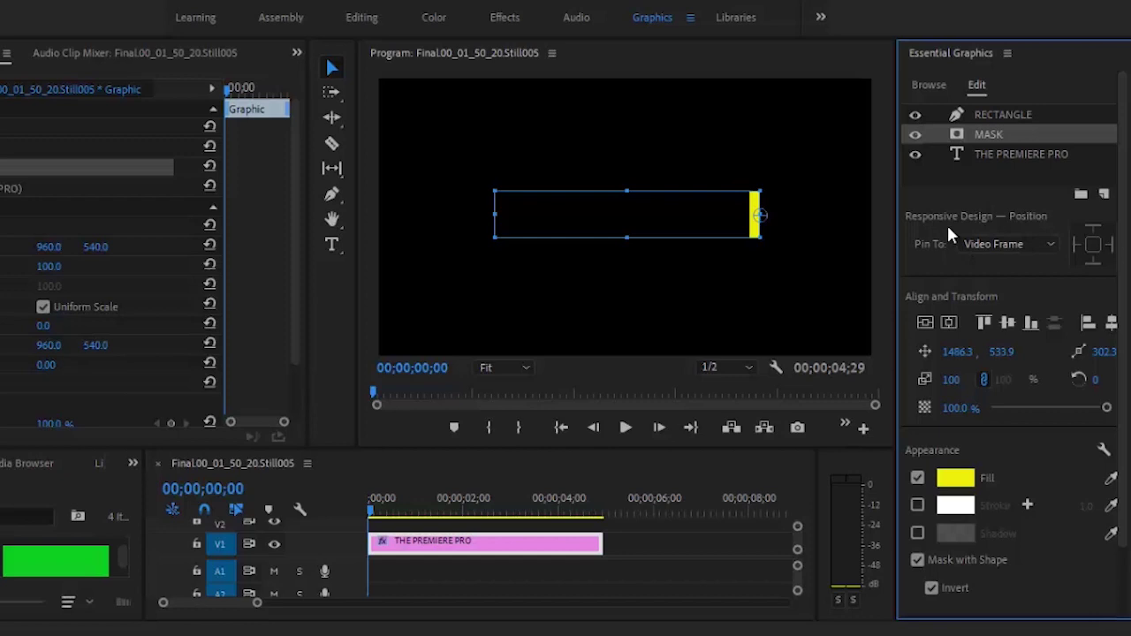
pyautogui.click(1052, 242)
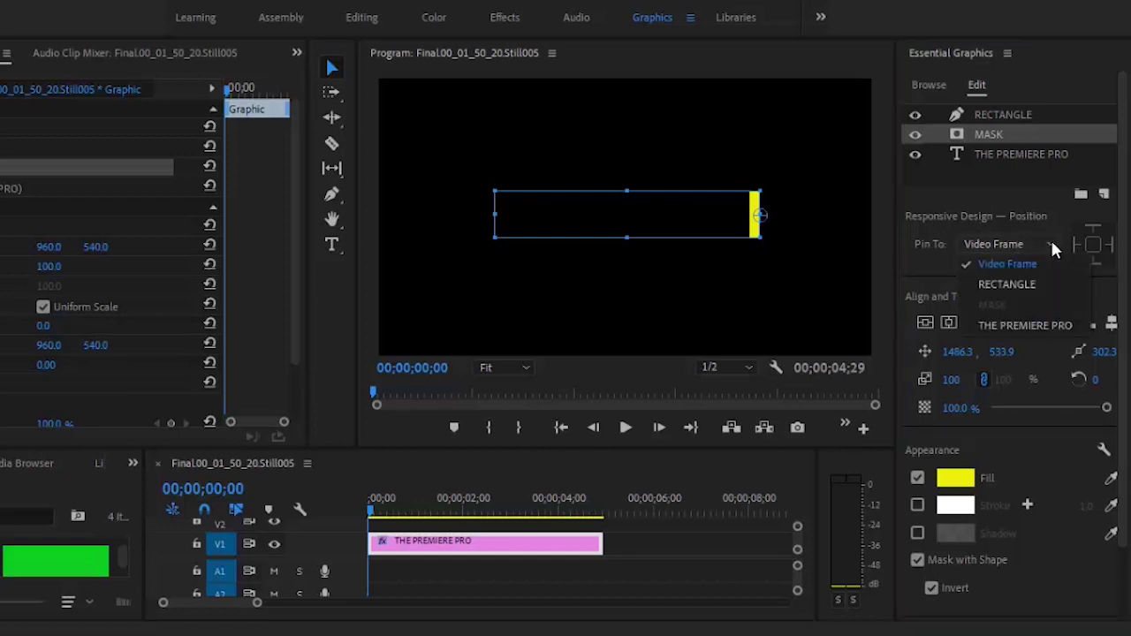
pyautogui.click(1016, 283)
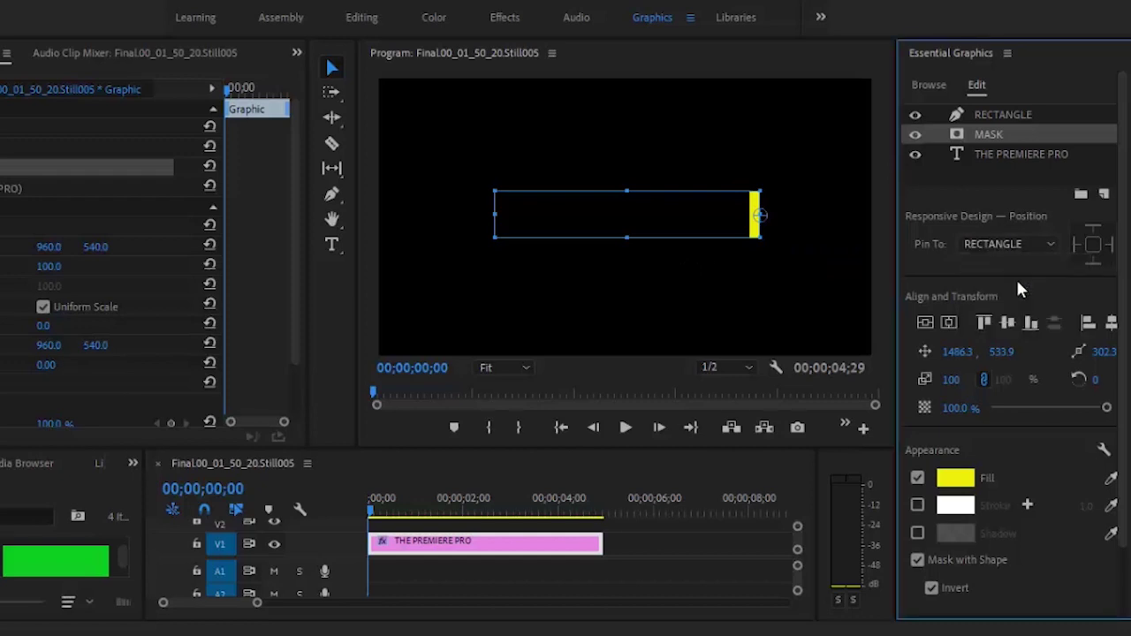
pyautogui.click(1094, 256)
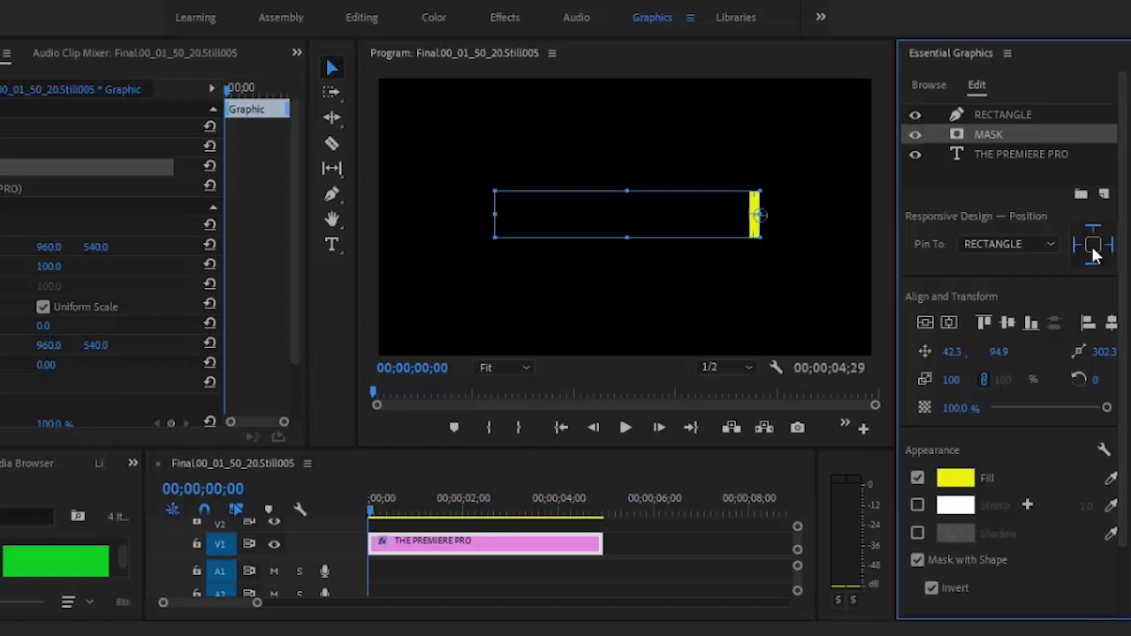
# Set a starting Position keyframe on RECTANGLE at 0 and move to 1;00.
pyautogui.click(1012, 118)
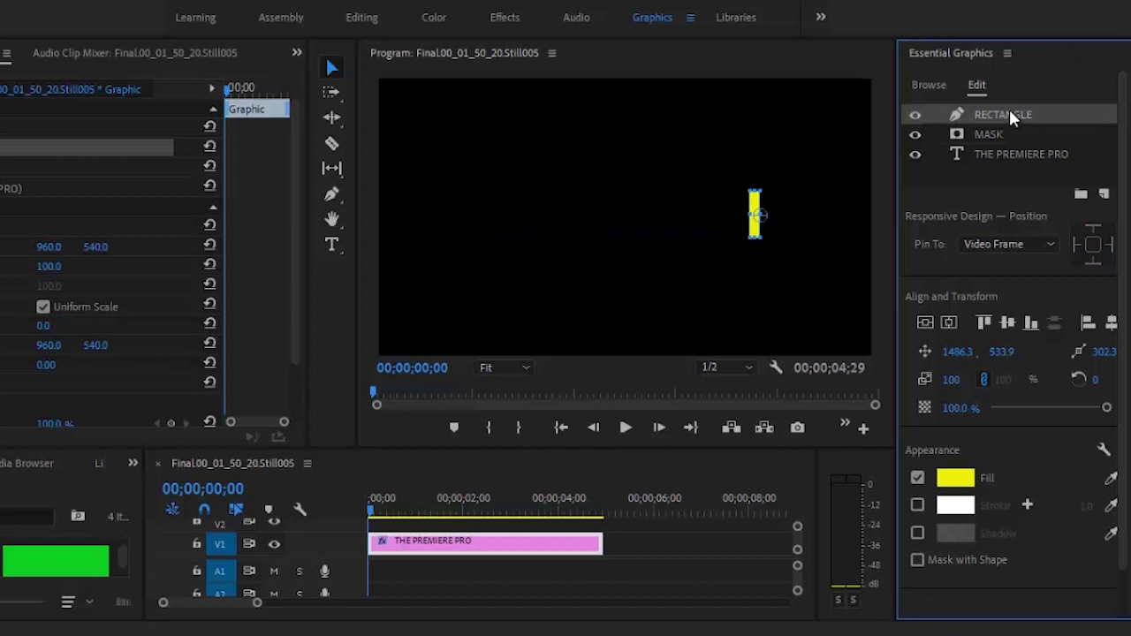
pyautogui.click(926, 354)
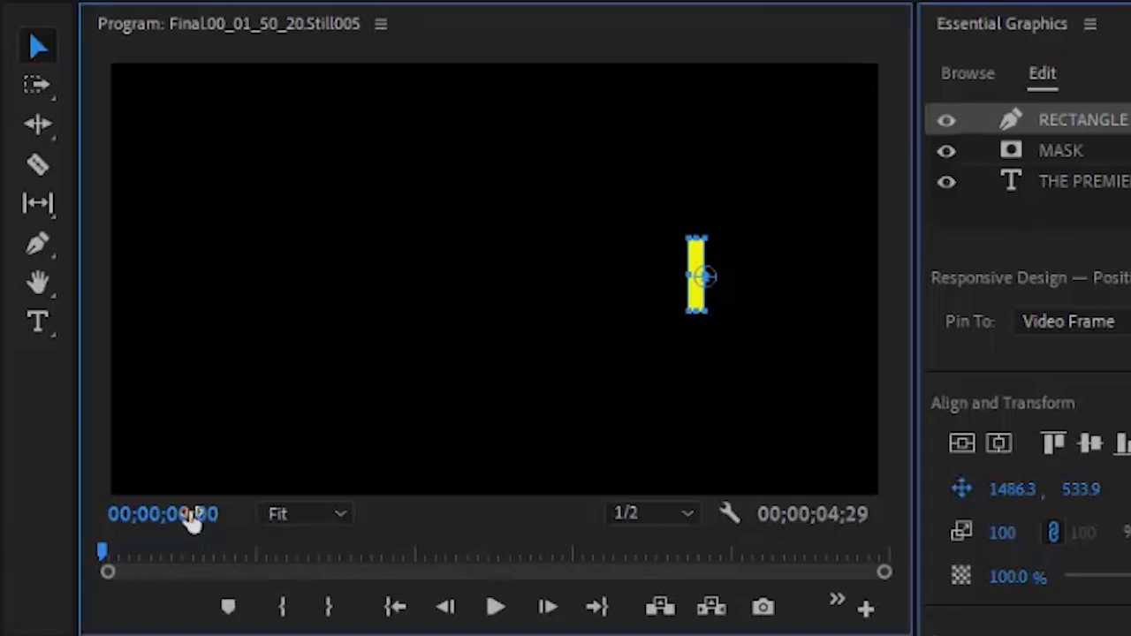
pyautogui.click(192, 520)
pyautogui.write('100')
pyautogui.press('Return')
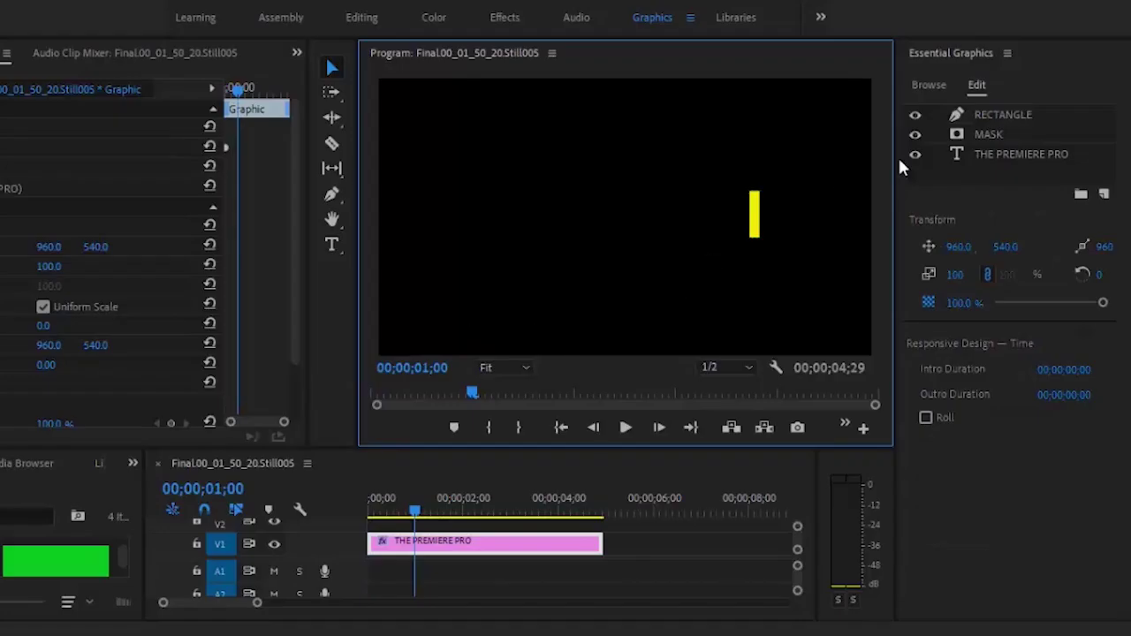
# Slide the yellow bar left to Position X 460.3 and play the reveal from the start.
pyautogui.click(979, 114)
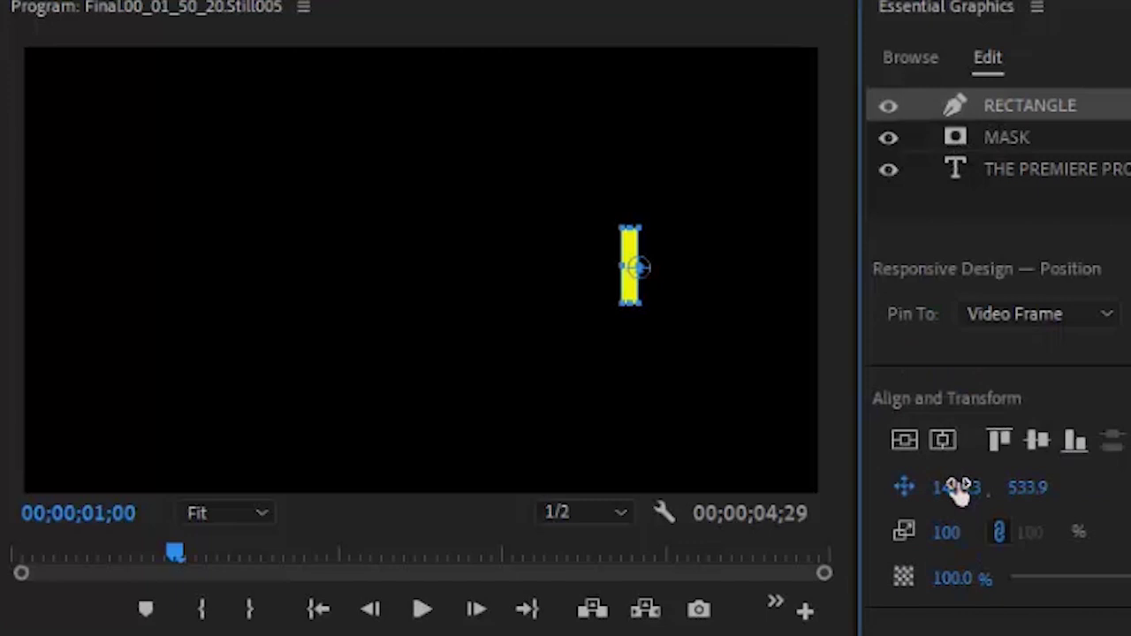
pyautogui.moveTo(957, 487); pyautogui.dragTo(608, 620)
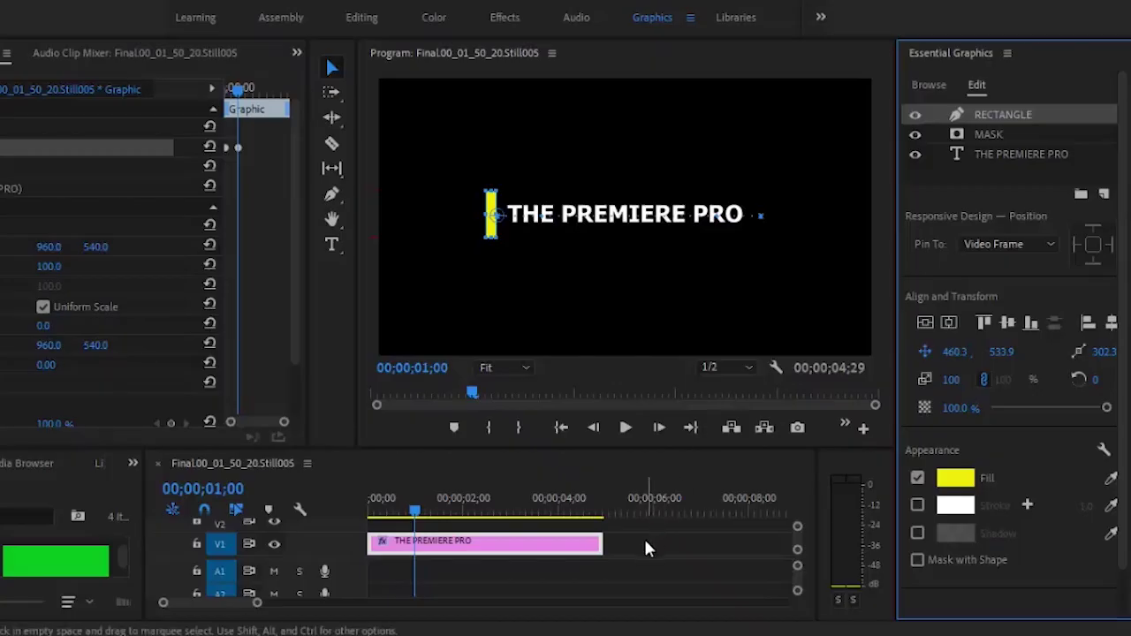
pyautogui.click(645, 548)
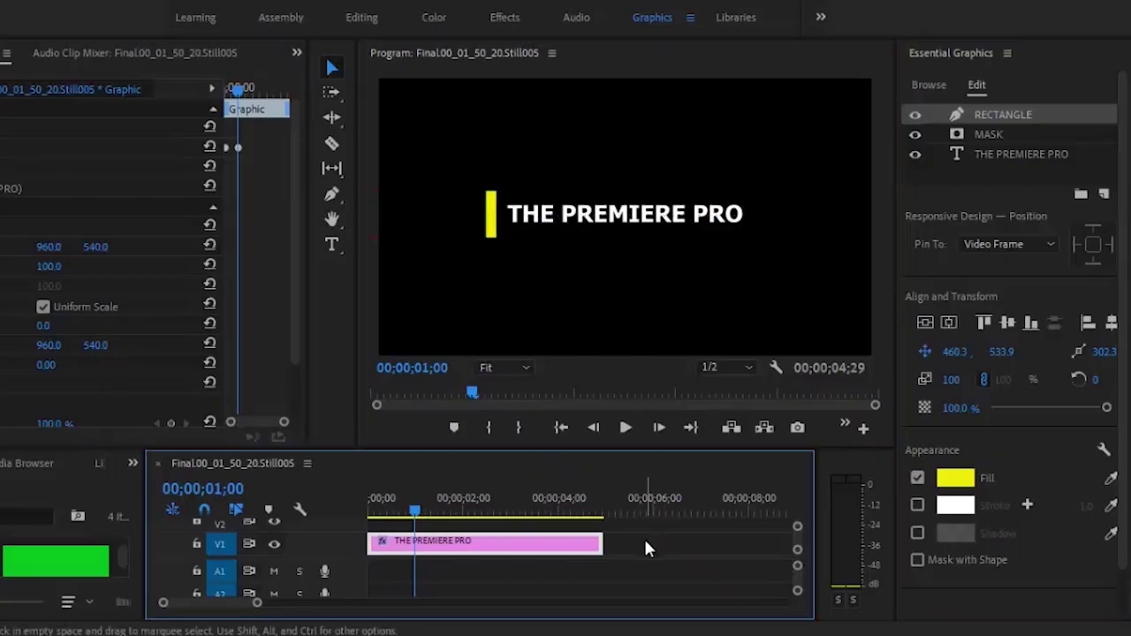
pyautogui.click(561, 427)
pyautogui.click(623, 427)
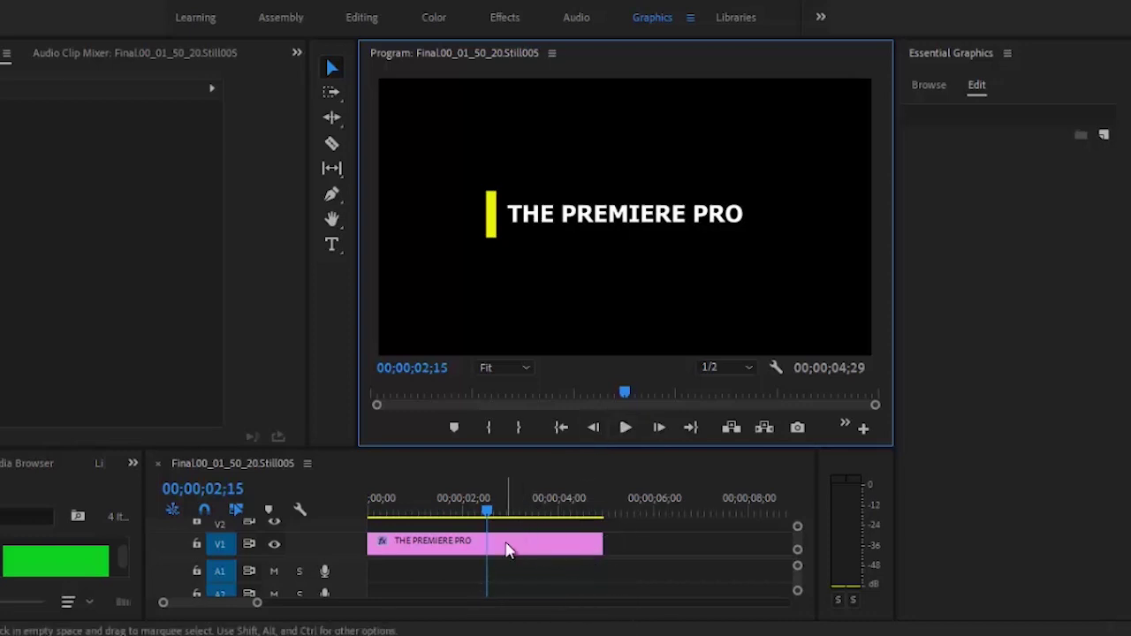
# Expand the RECTANGLE properties and apply Ease Out to its position keyframe.
pyautogui.click(508, 545)
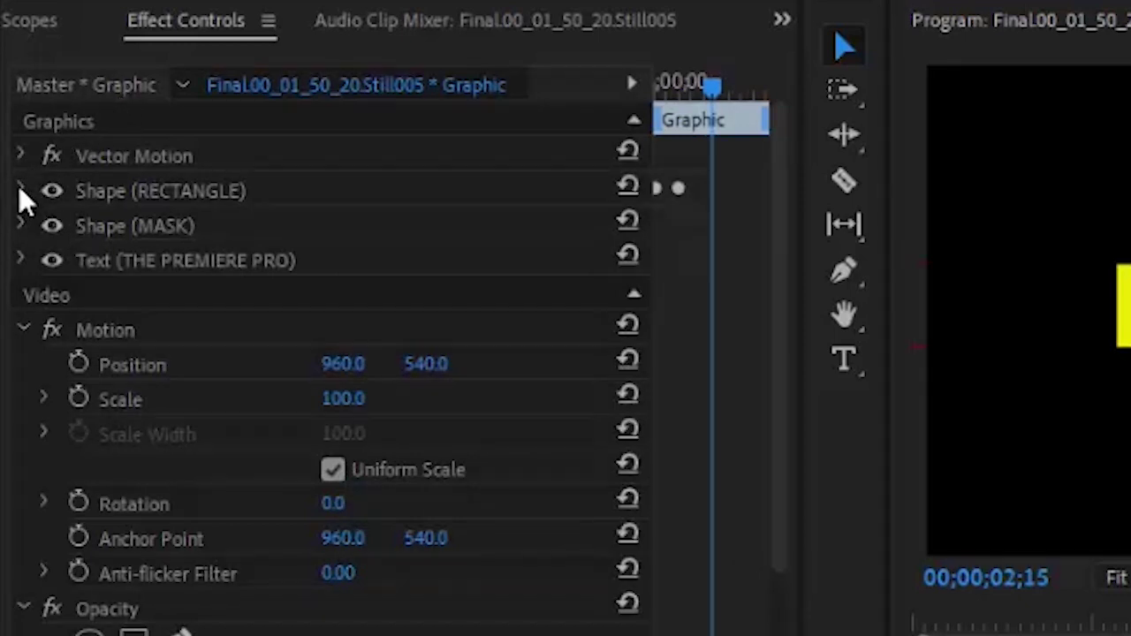
pyautogui.click(21, 191)
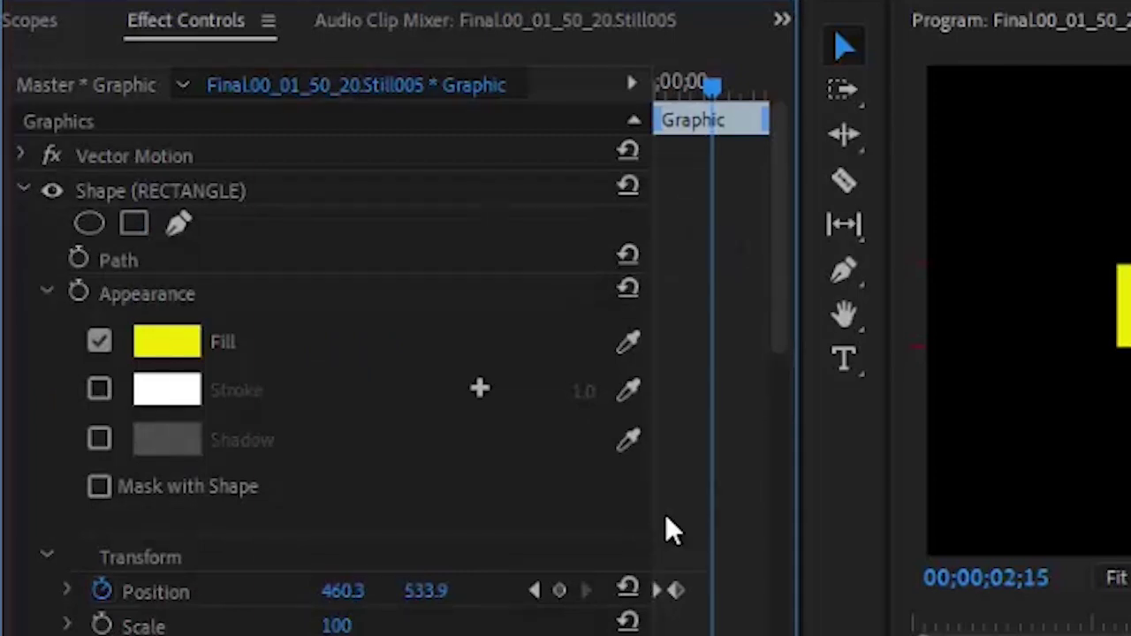
pyautogui.moveTo(775, 350); pyautogui.dragTo(781, 429)
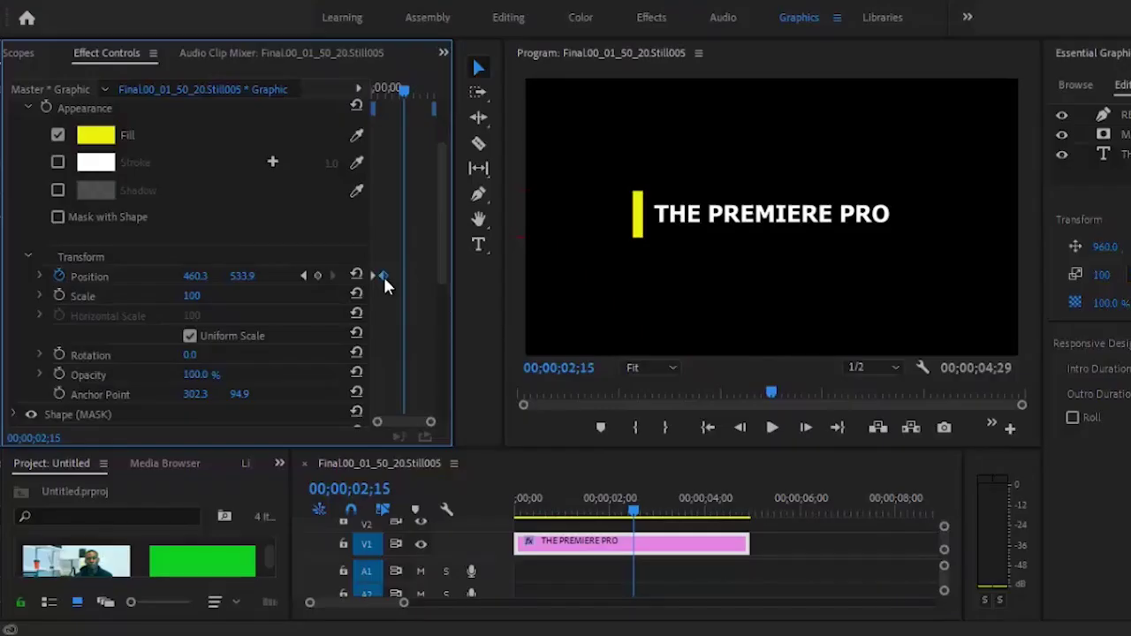
pyautogui.rightClick(384, 277)
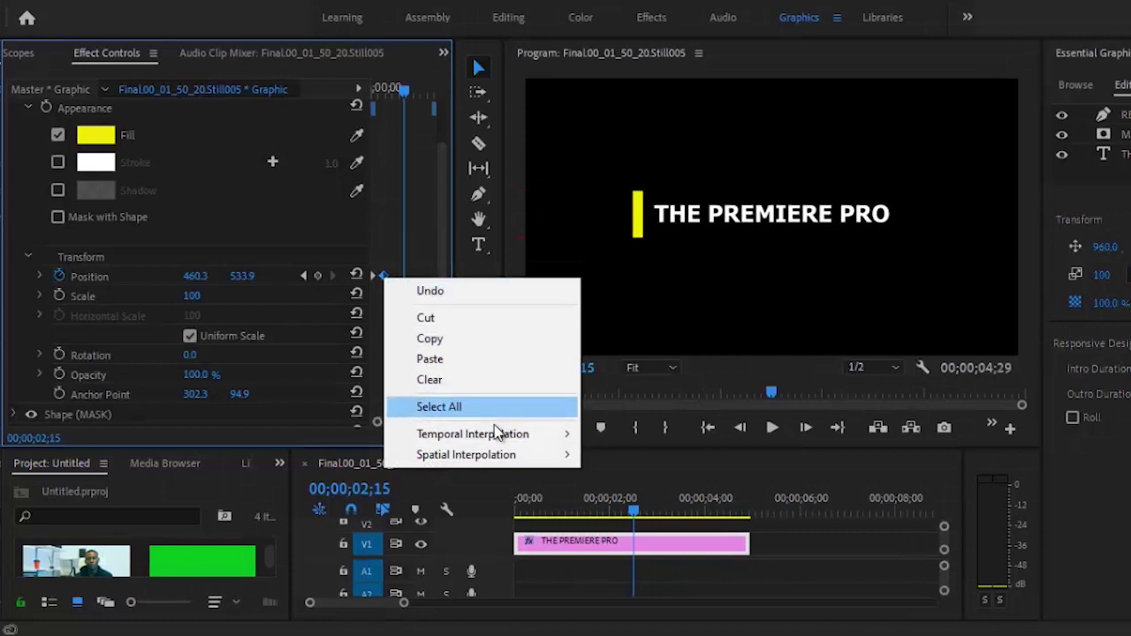
pyautogui.moveTo(497, 435)
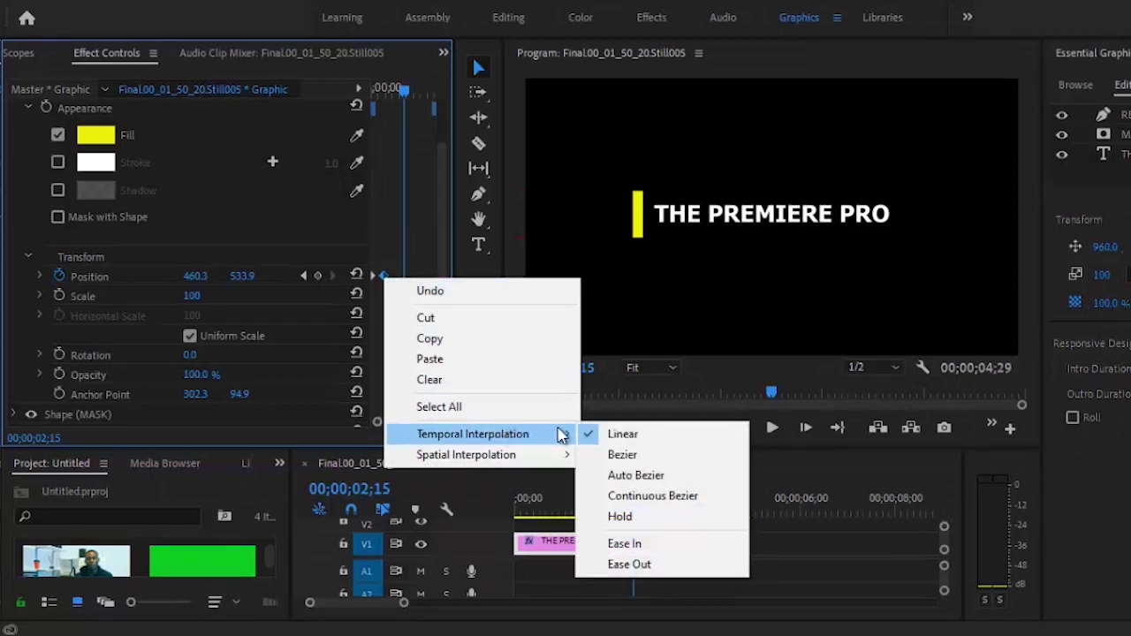
pyautogui.click(629, 564)
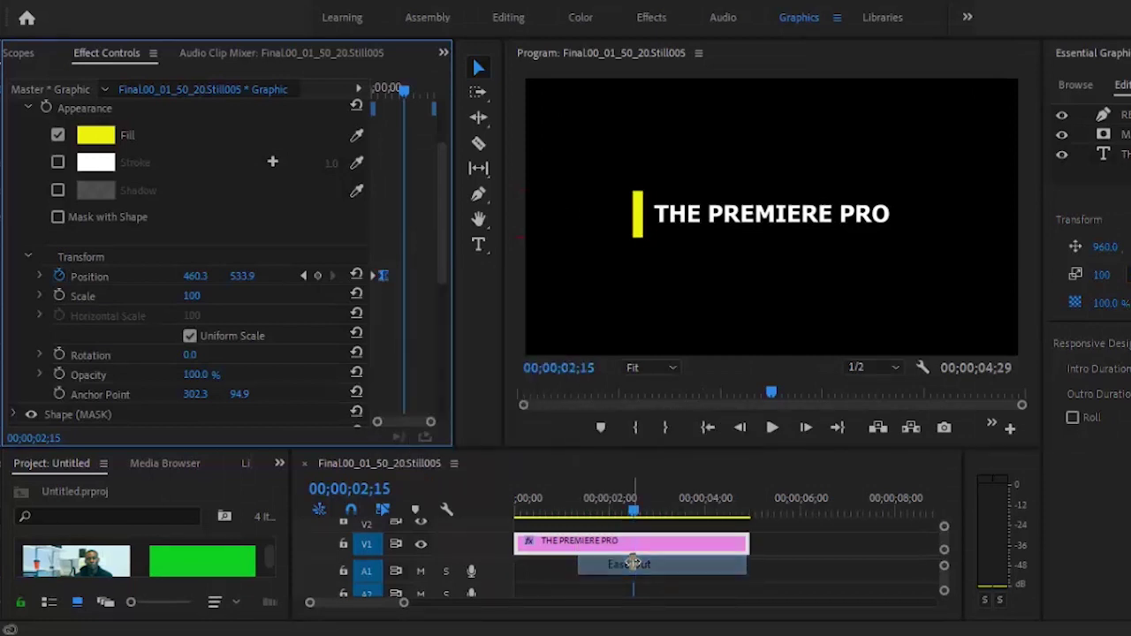
# Apply Ease In to the position keyframe and play the animation to review it.
pyautogui.rightClick(374, 278)
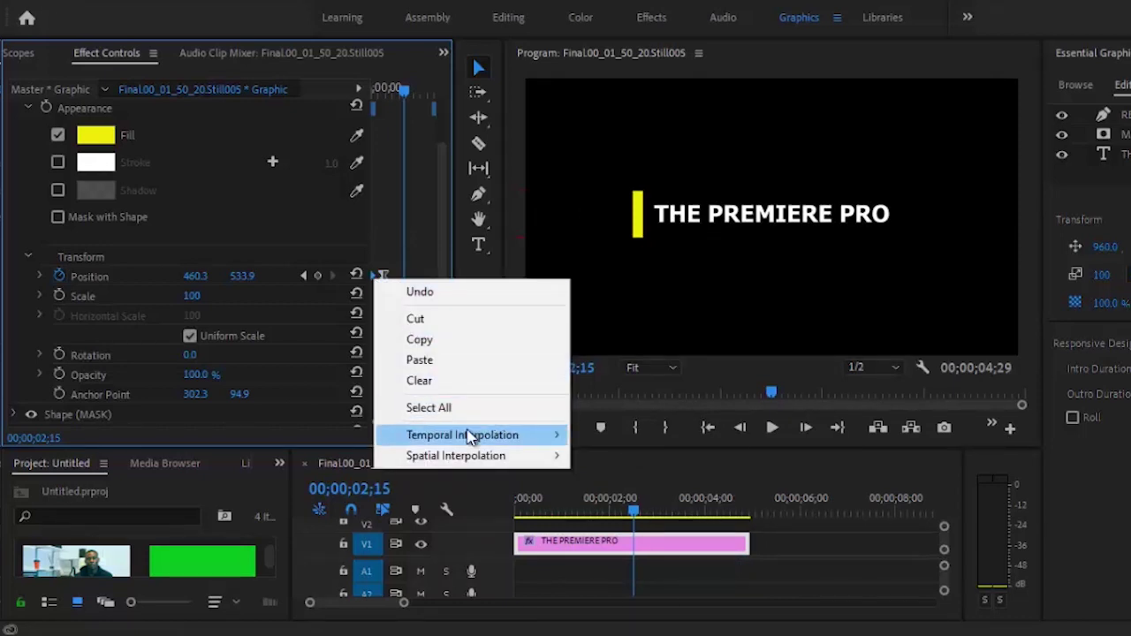
pyautogui.moveTo(492, 437)
pyautogui.click(619, 544)
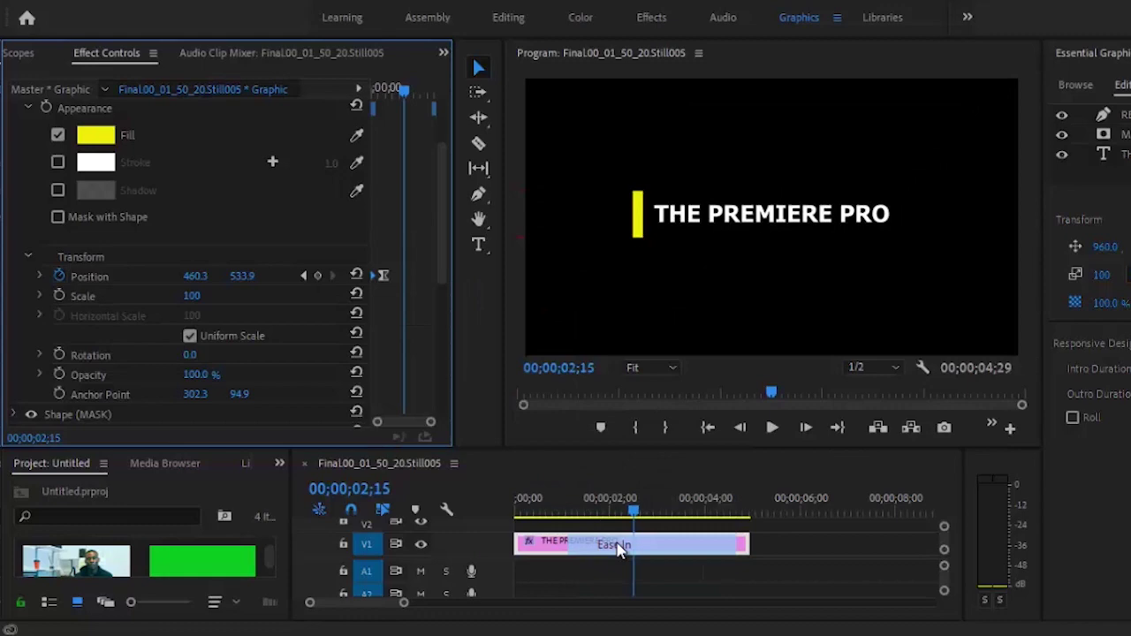
pyautogui.click(708, 428)
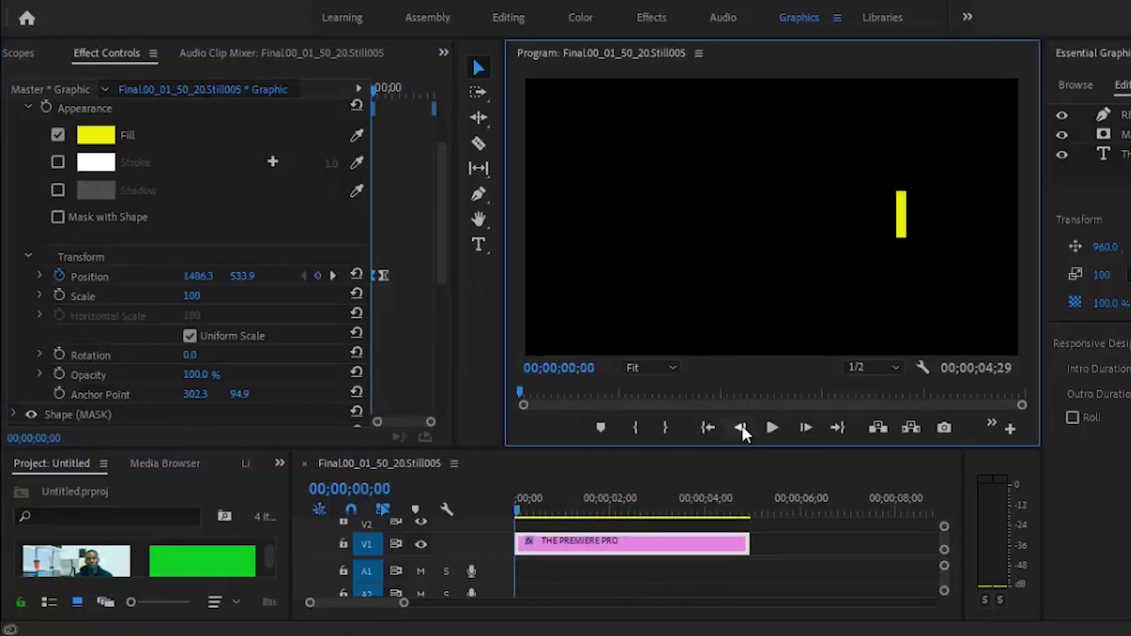
pyautogui.click(771, 428)
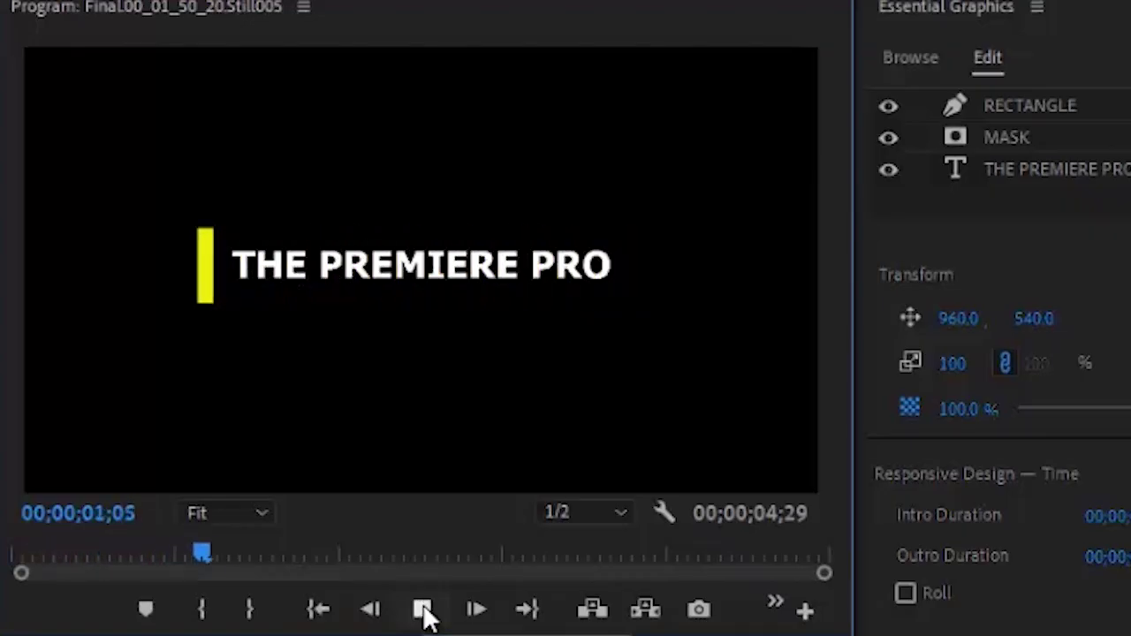
pyautogui.click(422, 611)
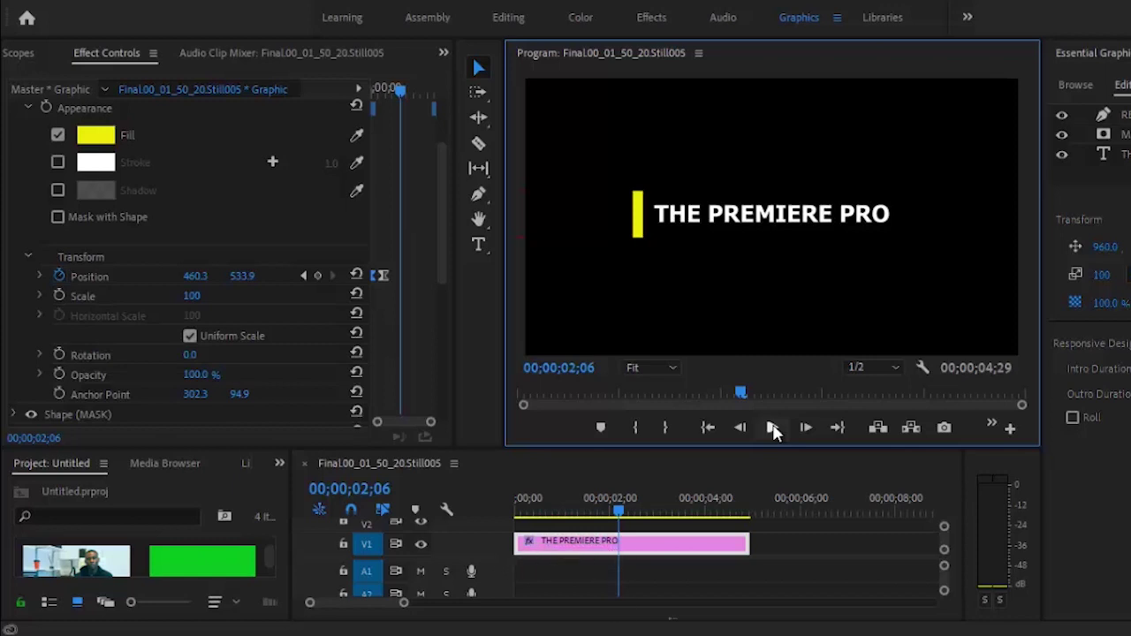
# Set a Position keyframe on the title text at the two-second mark.
pyautogui.click(775, 430)
pyautogui.click(601, 369)
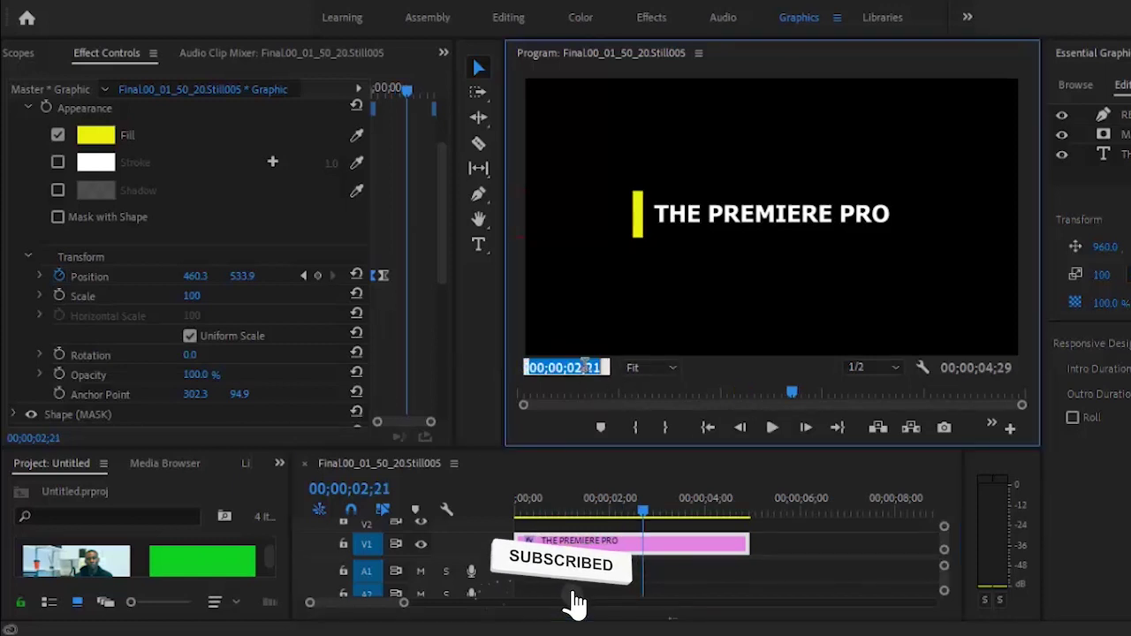
pyautogui.write('00')
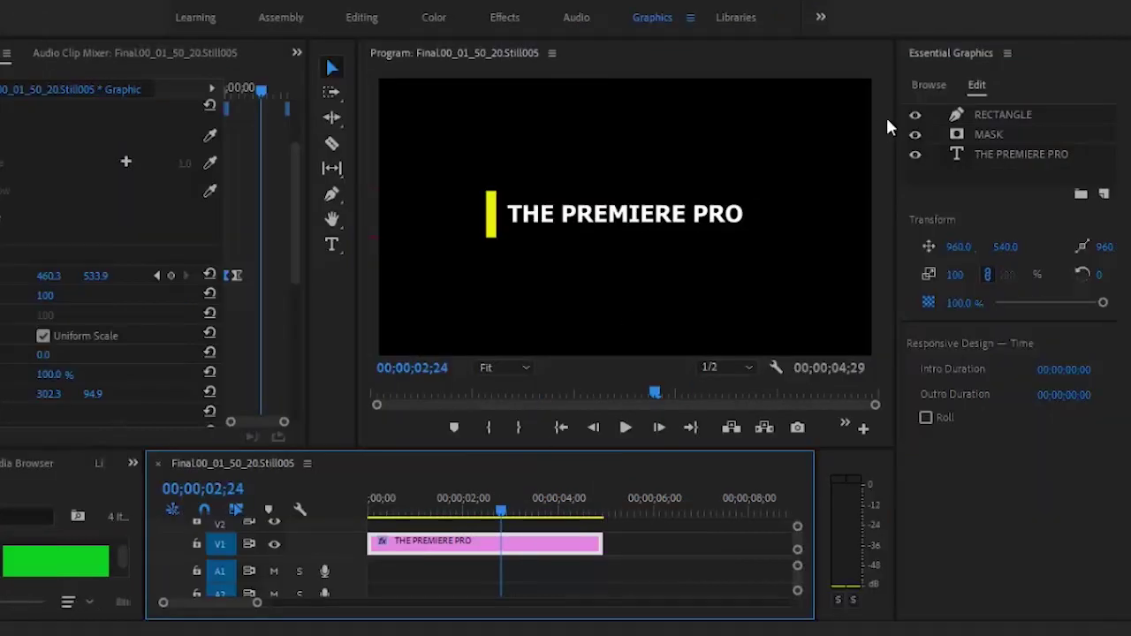
pyautogui.click(995, 154)
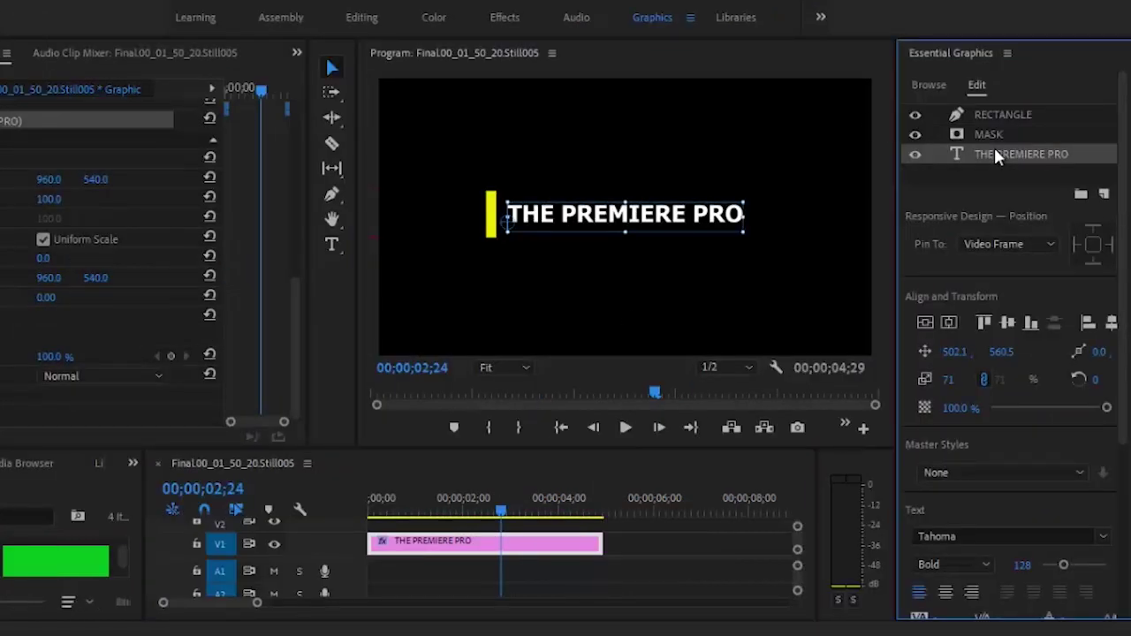
pyautogui.click(923, 355)
# At the clip start, slide the title text left and widen the MASK leftward to hide it.
pyautogui.click(562, 429)
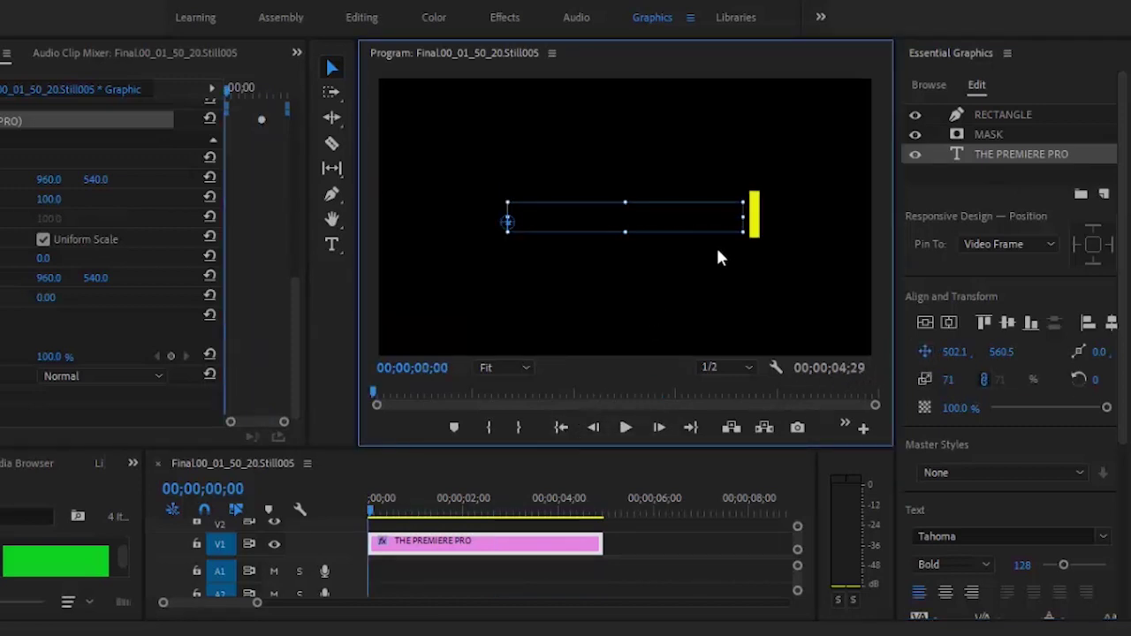
pyautogui.moveTo(670, 218); pyautogui.dragTo(499, 225)
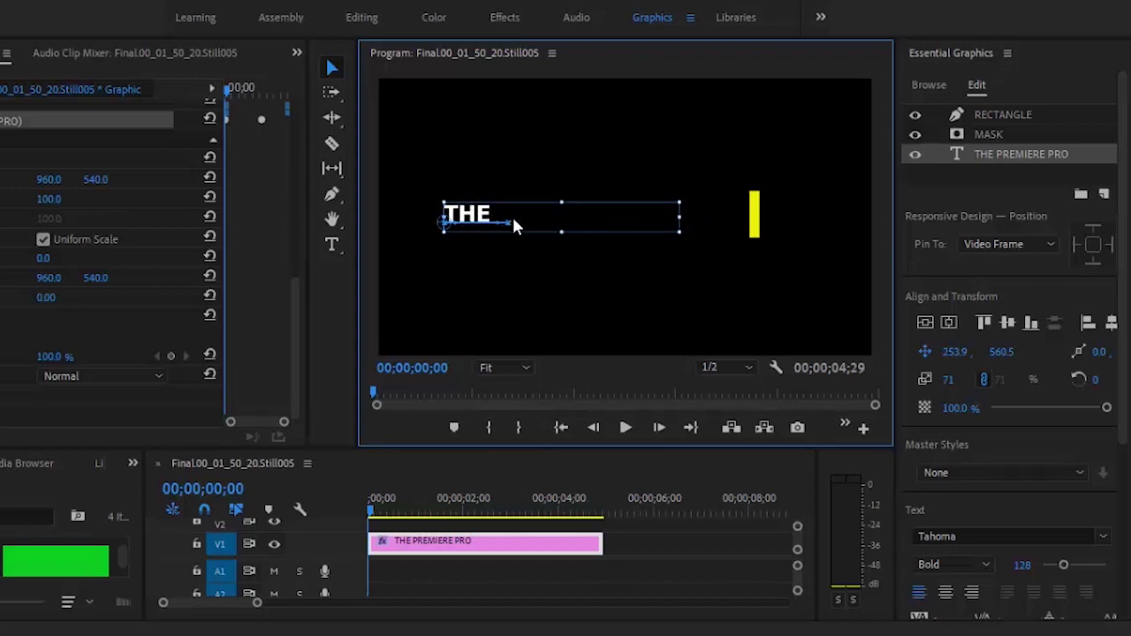
pyautogui.click(979, 132)
pyautogui.moveTo(492, 215); pyautogui.dragTo(428, 217)
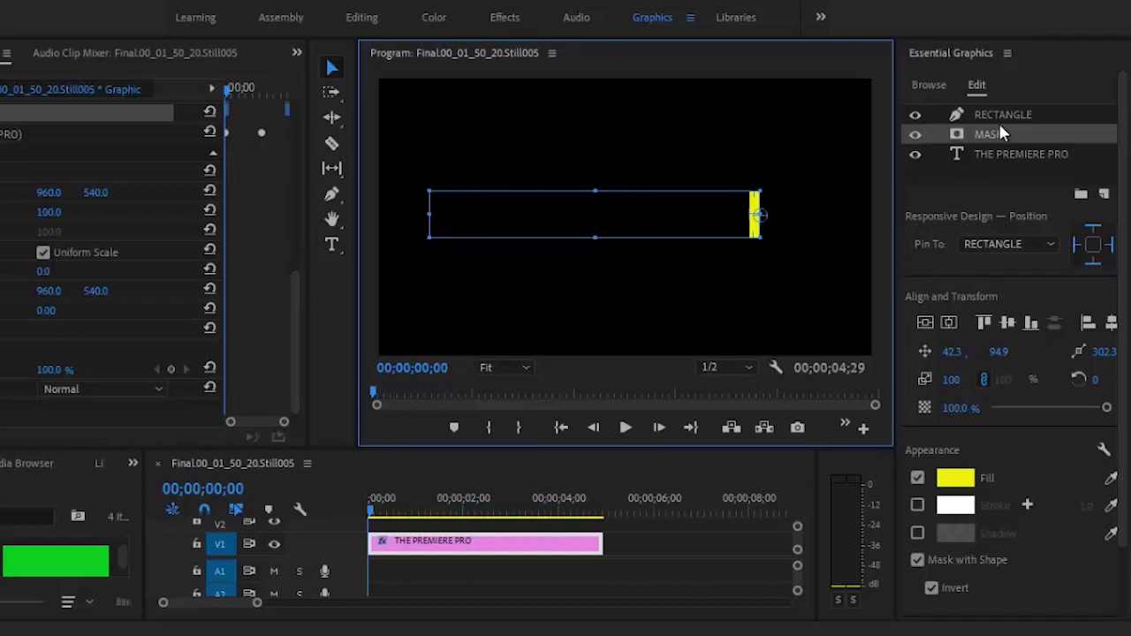
# Select the THE PREMIERE PRO text layer and expand its properties to reveal the Position keyframes.
pyautogui.click(1021, 156)
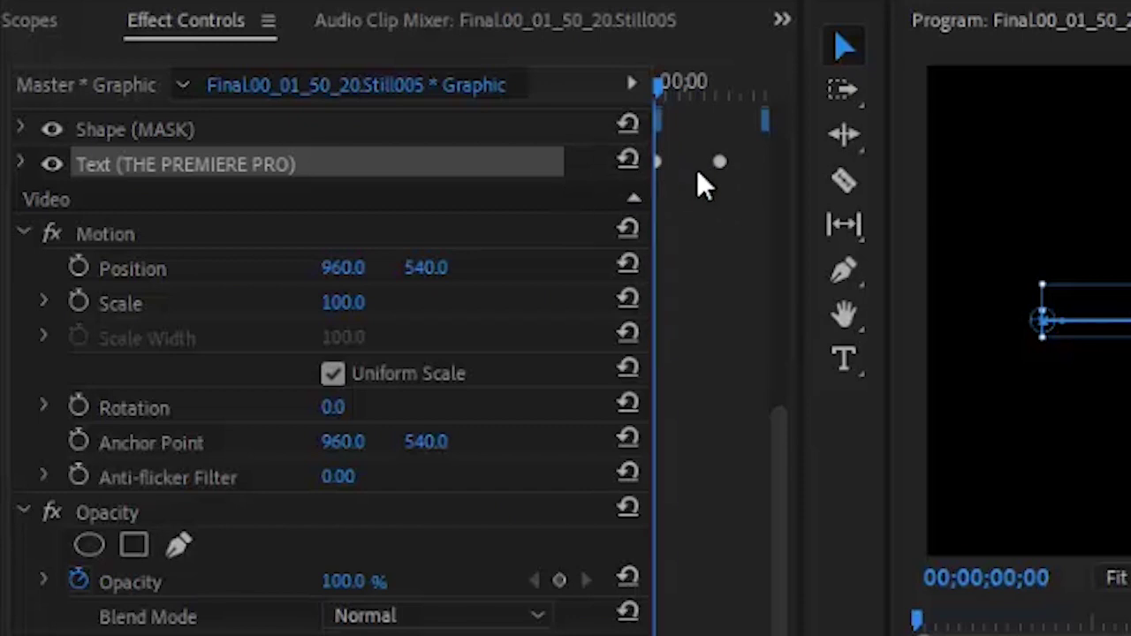
pyautogui.click(20, 164)
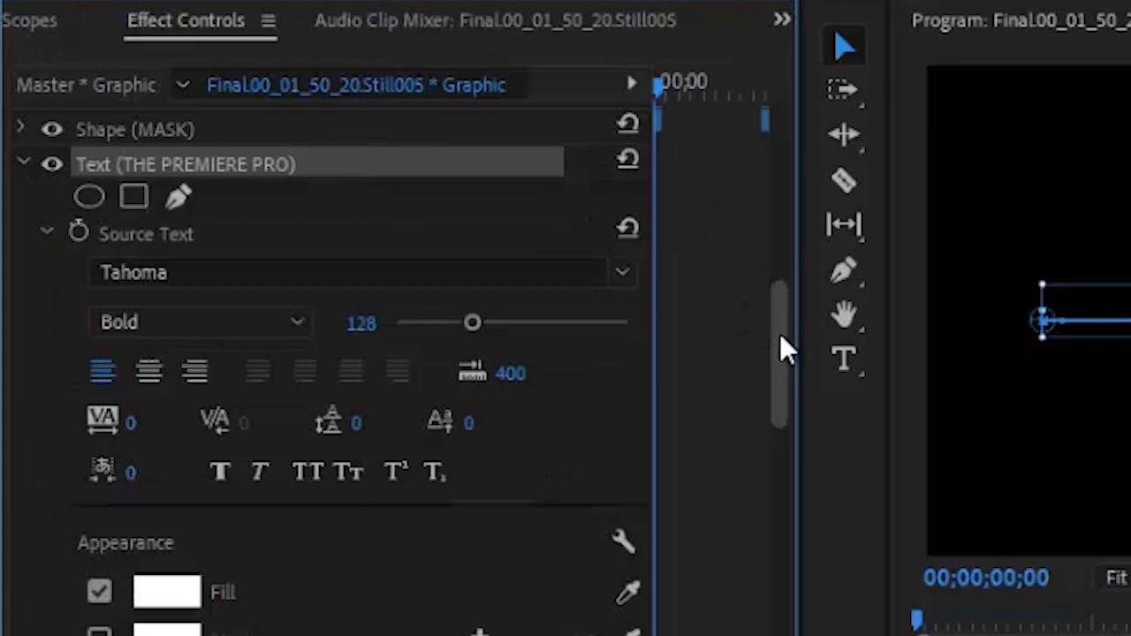
pyautogui.moveTo(782, 424); pyautogui.dragTo(784, 523)
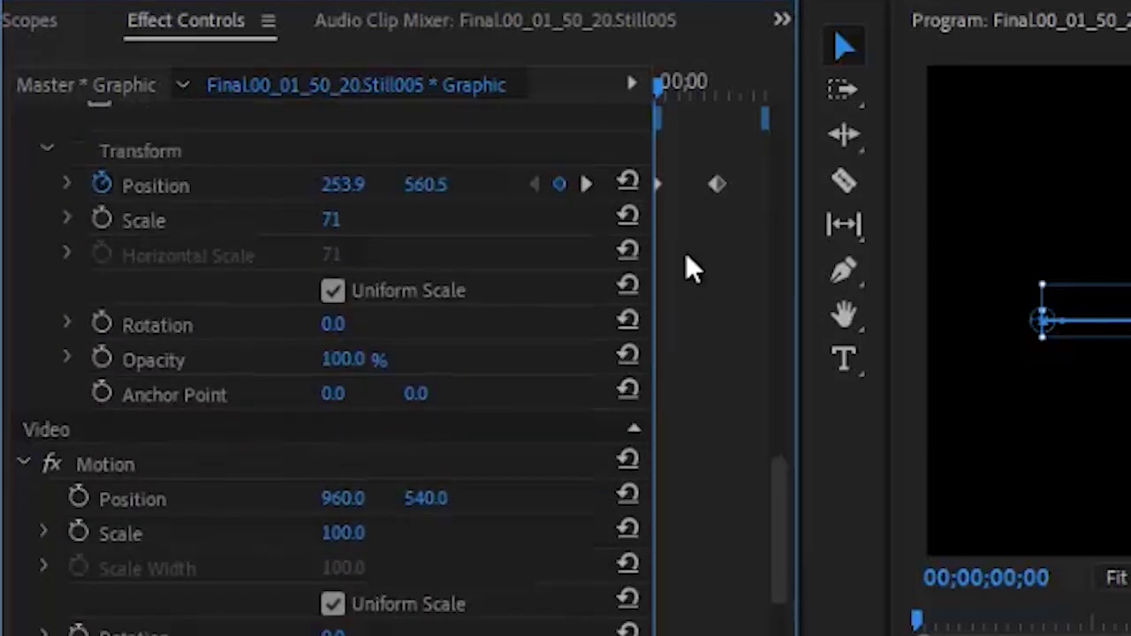
# Set the first Position keyframe to Ease Out and the other to Ease In.
pyautogui.rightClick(719, 192)
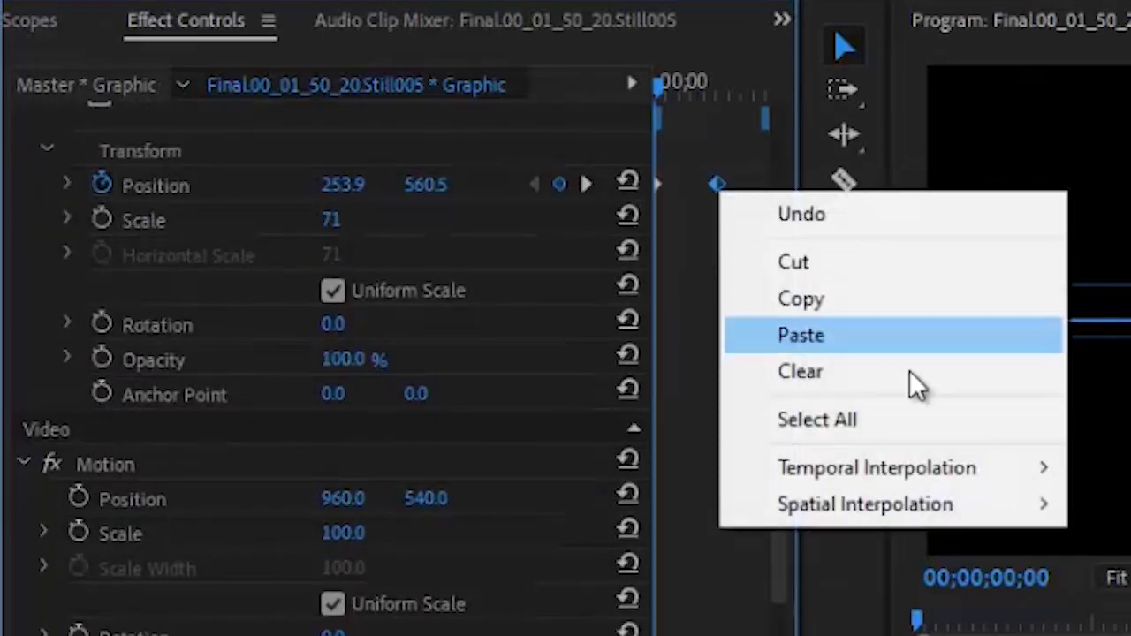
pyautogui.moveTo(963, 477)
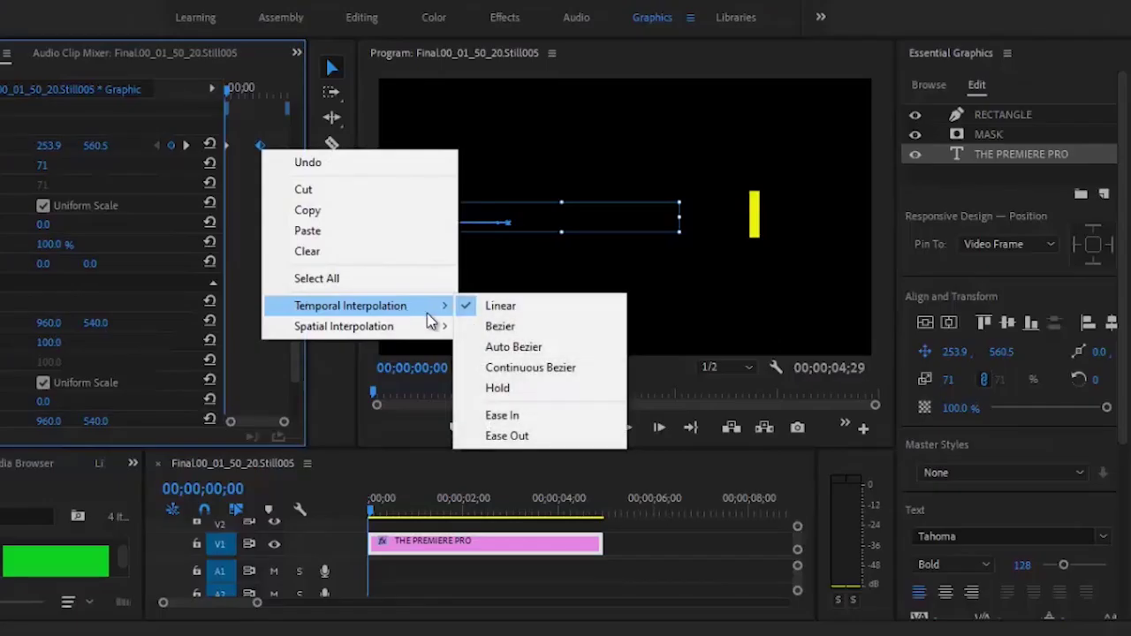
pyautogui.click(506, 435)
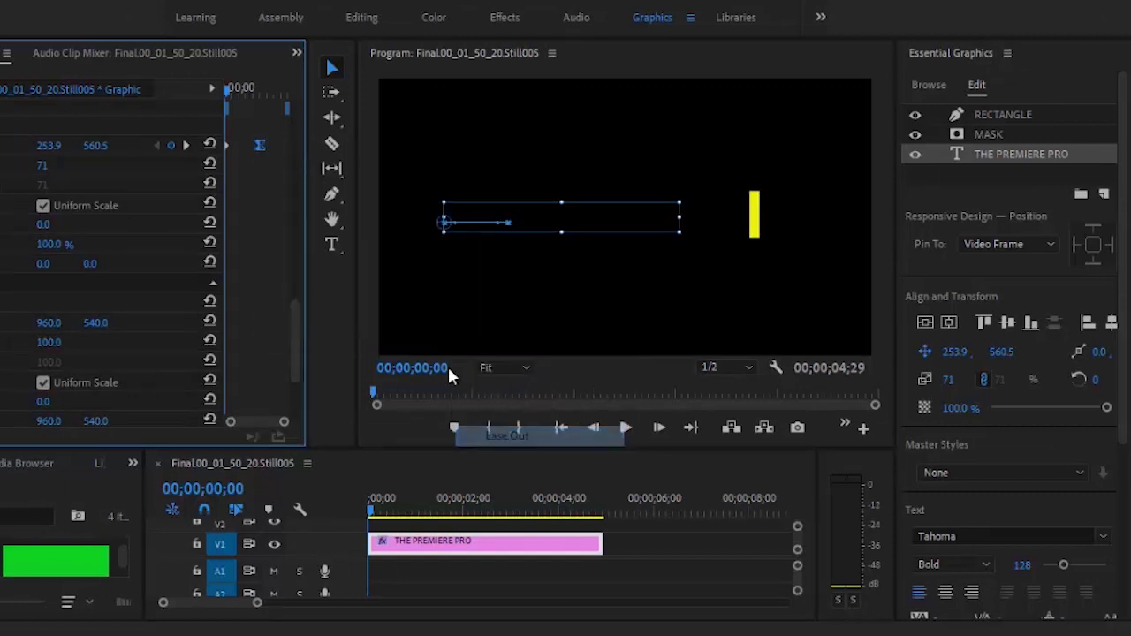
pyautogui.rightClick(226, 148)
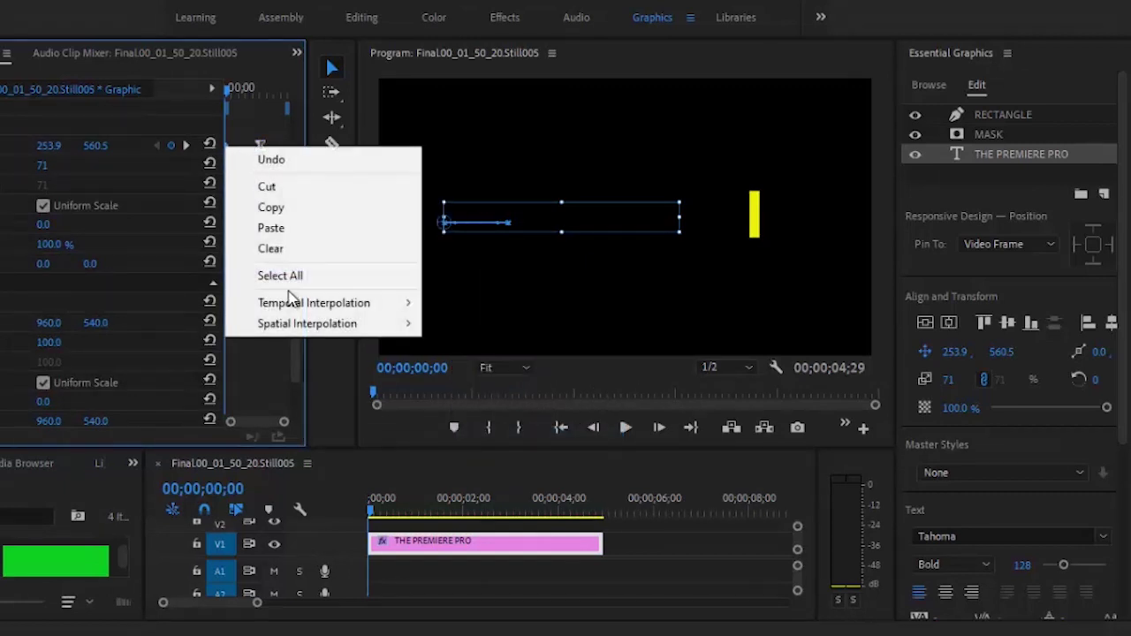
pyautogui.moveTo(291, 305)
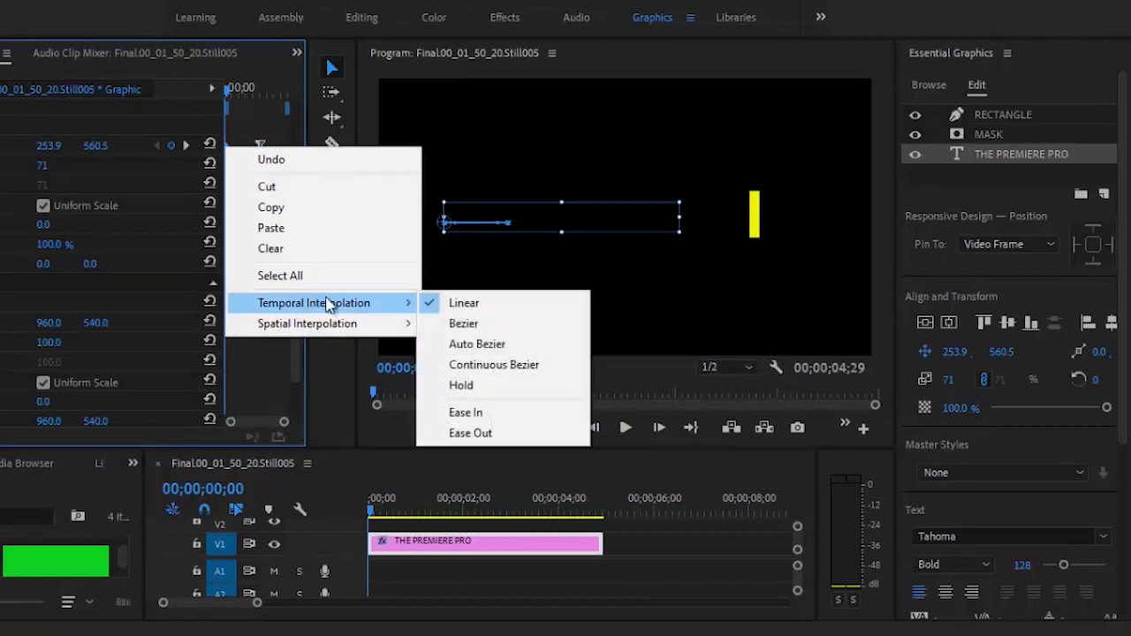
pyautogui.click(465, 412)
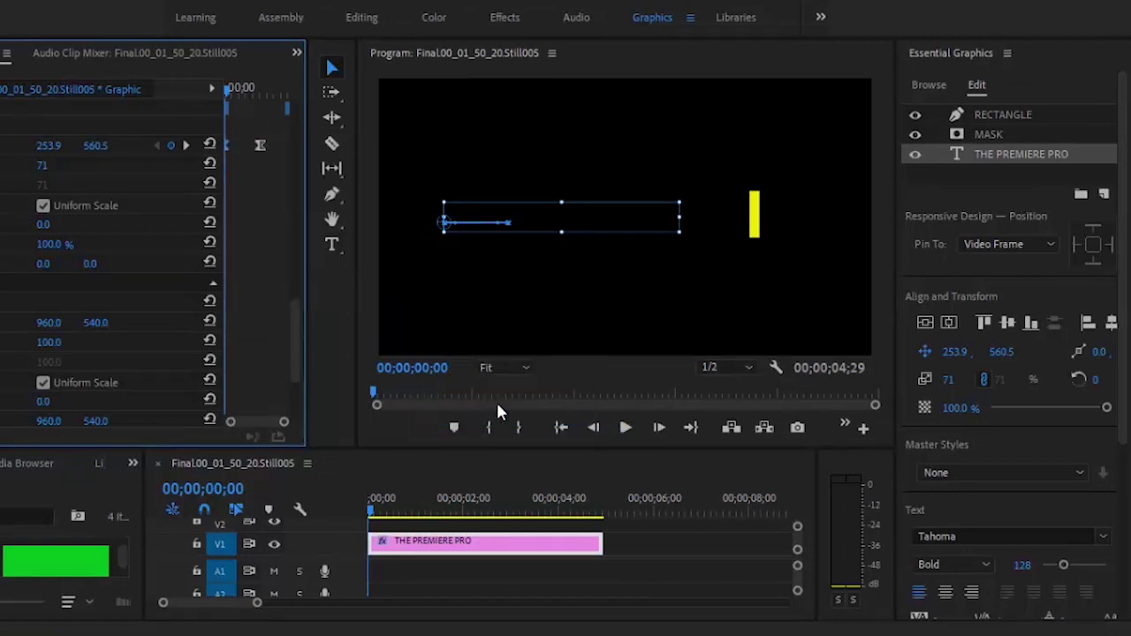
# With the clip deselected, play the eased title animation from the start three times.
pyautogui.click(624, 536)
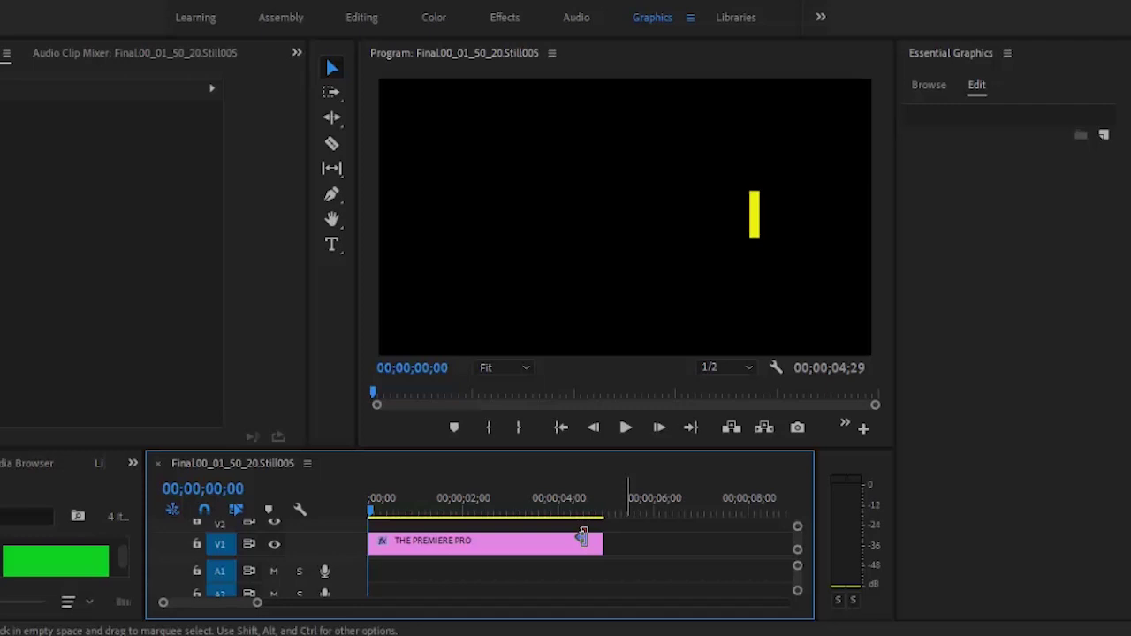
pyautogui.click(562, 429)
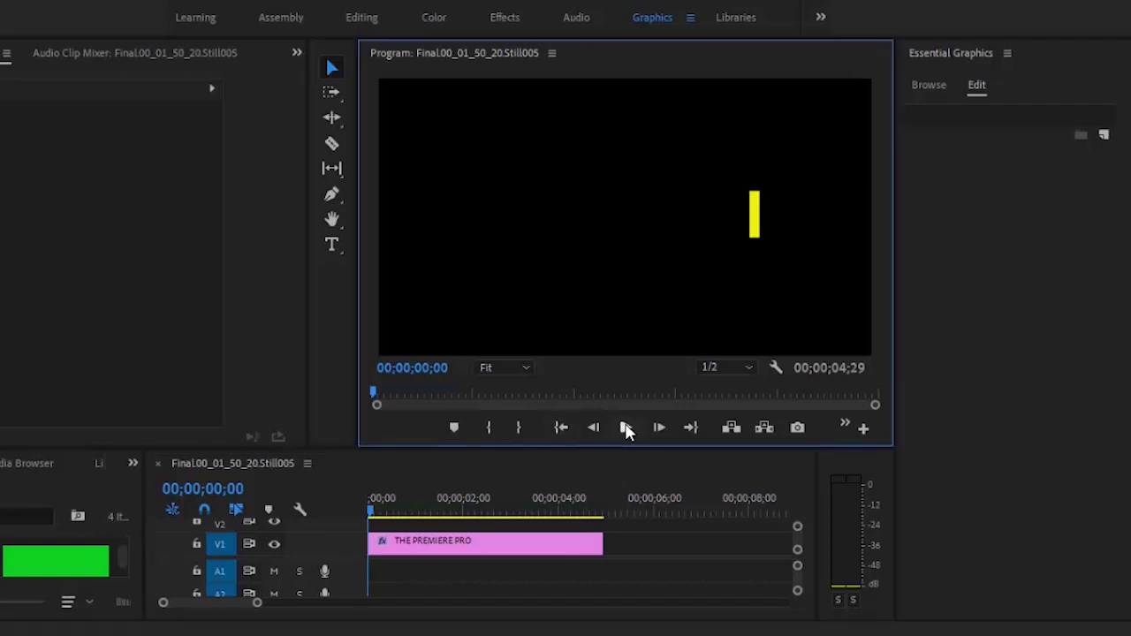
pyautogui.click(625, 428)
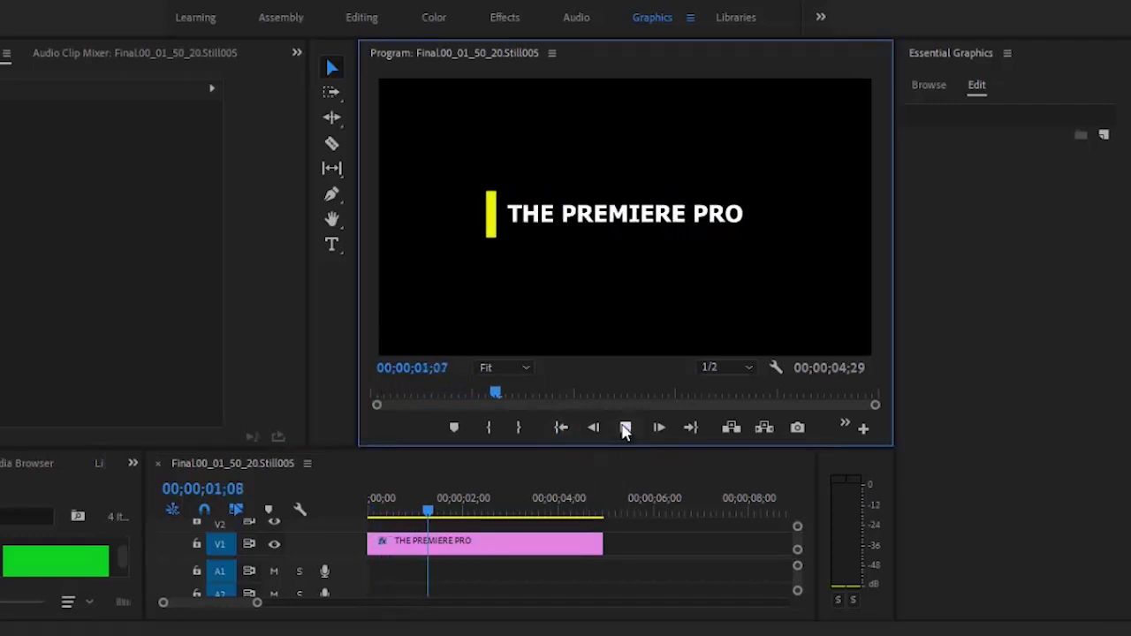
pyautogui.click(625, 428)
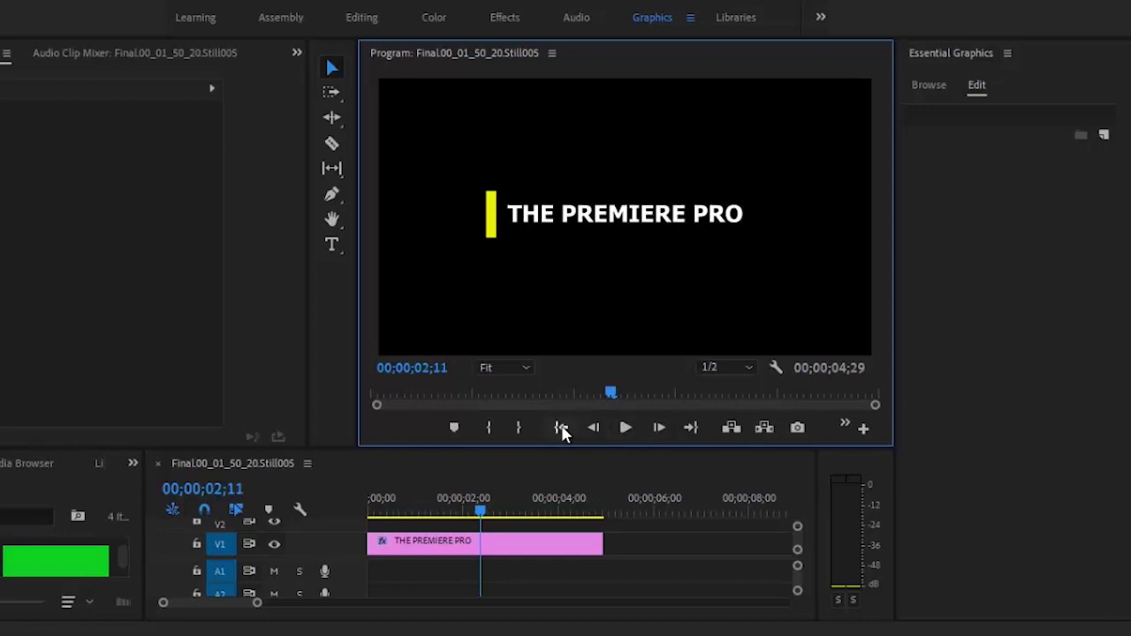
pyautogui.click(561, 428)
pyautogui.click(625, 428)
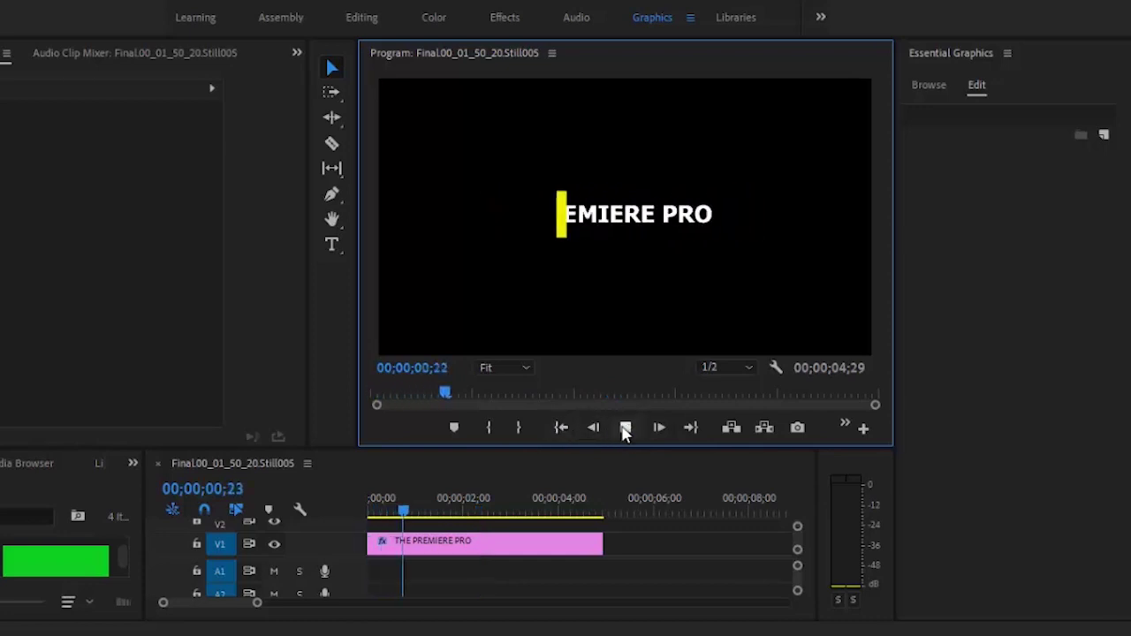
pyautogui.click(625, 428)
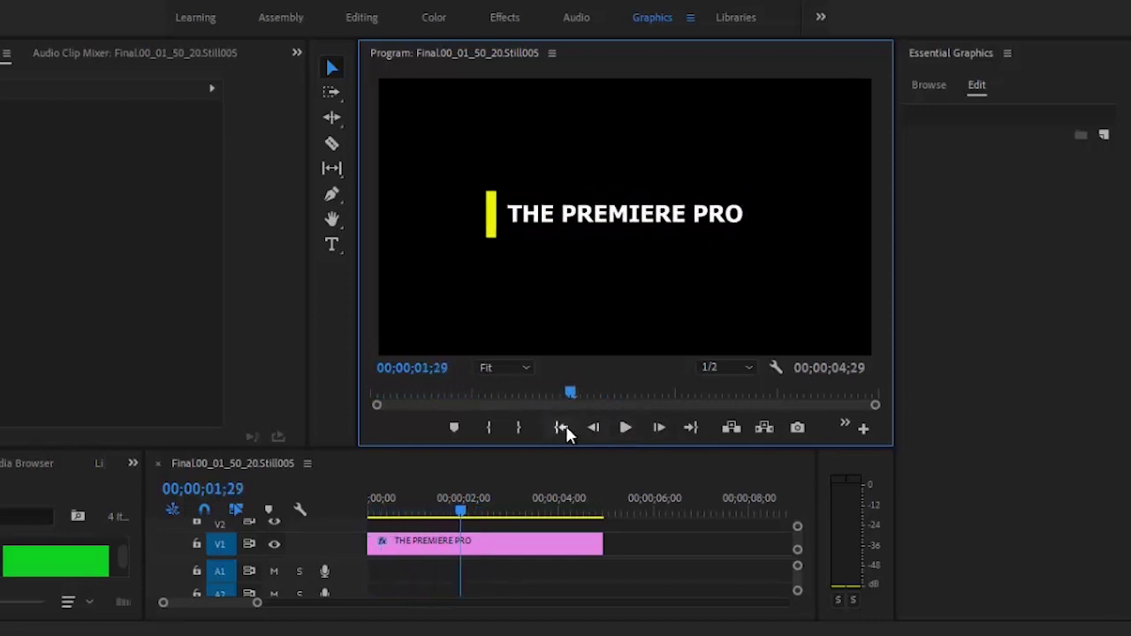
pyautogui.click(562, 427)
pyautogui.click(625, 428)
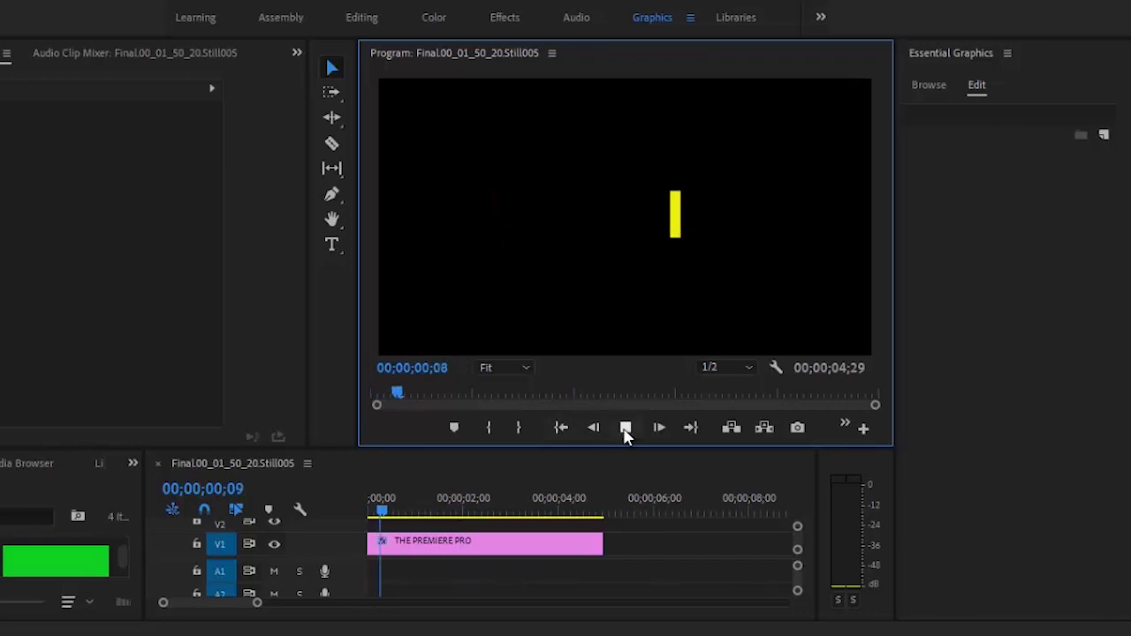
pyautogui.click(625, 429)
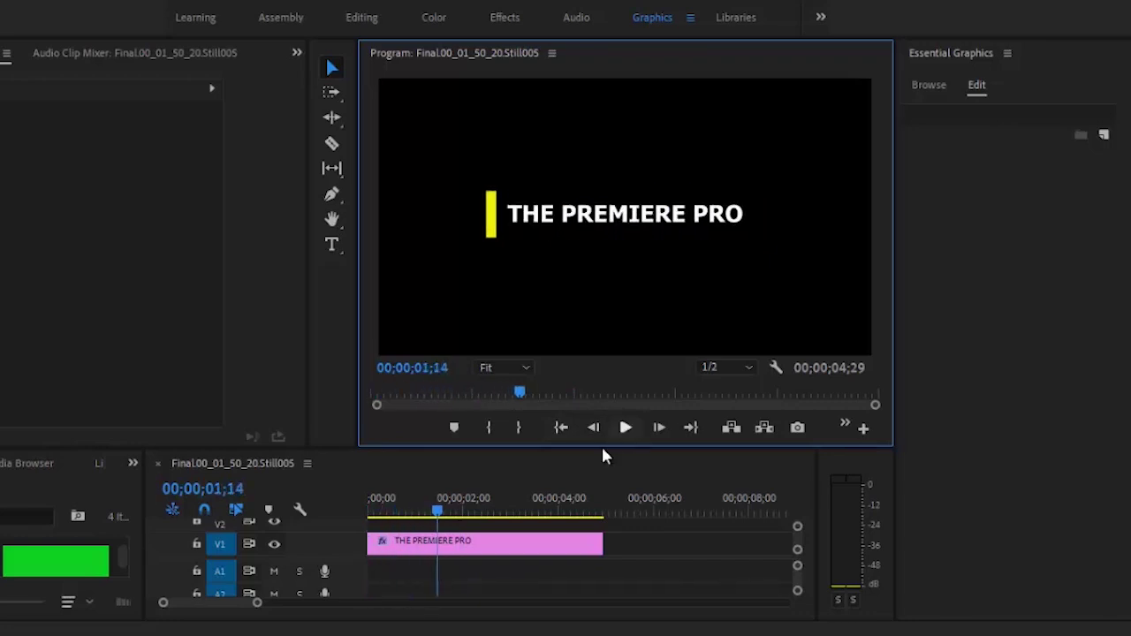
# Reselect the title clip and move the playhead to the one-second mark.
pyautogui.click(530, 543)
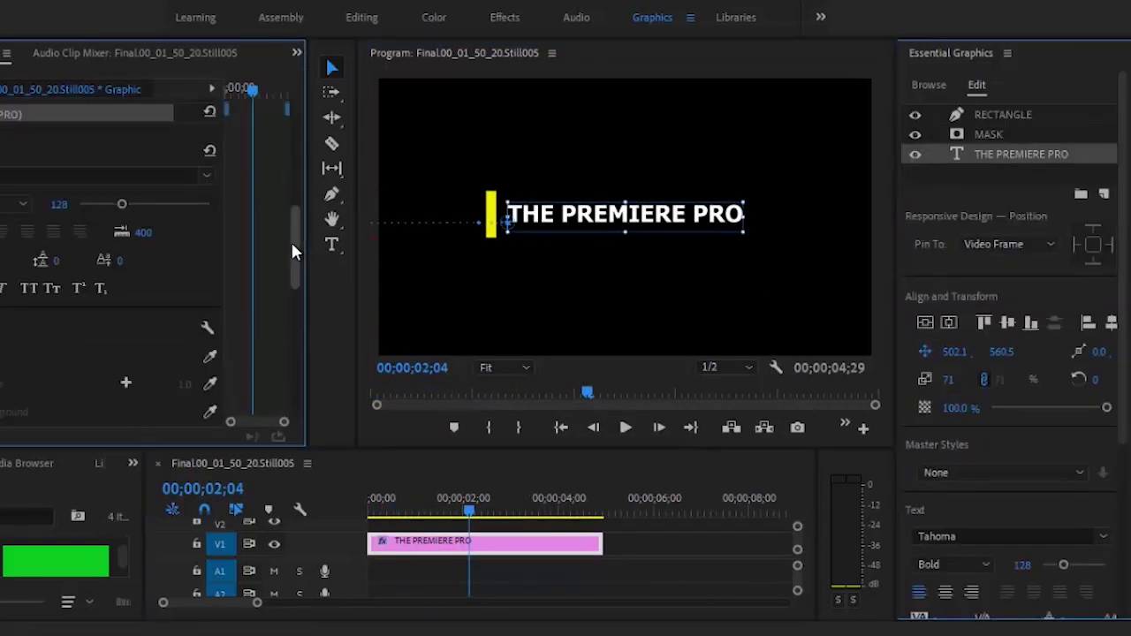
pyautogui.moveTo(290, 239); pyautogui.dragTo(290, 332)
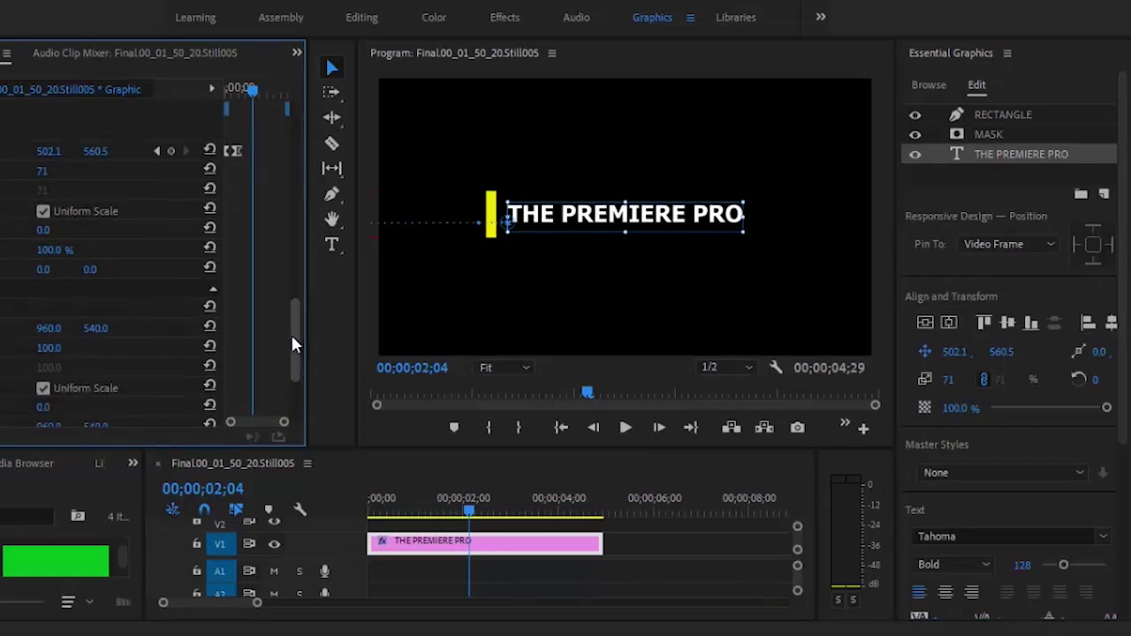
pyautogui.click(157, 152)
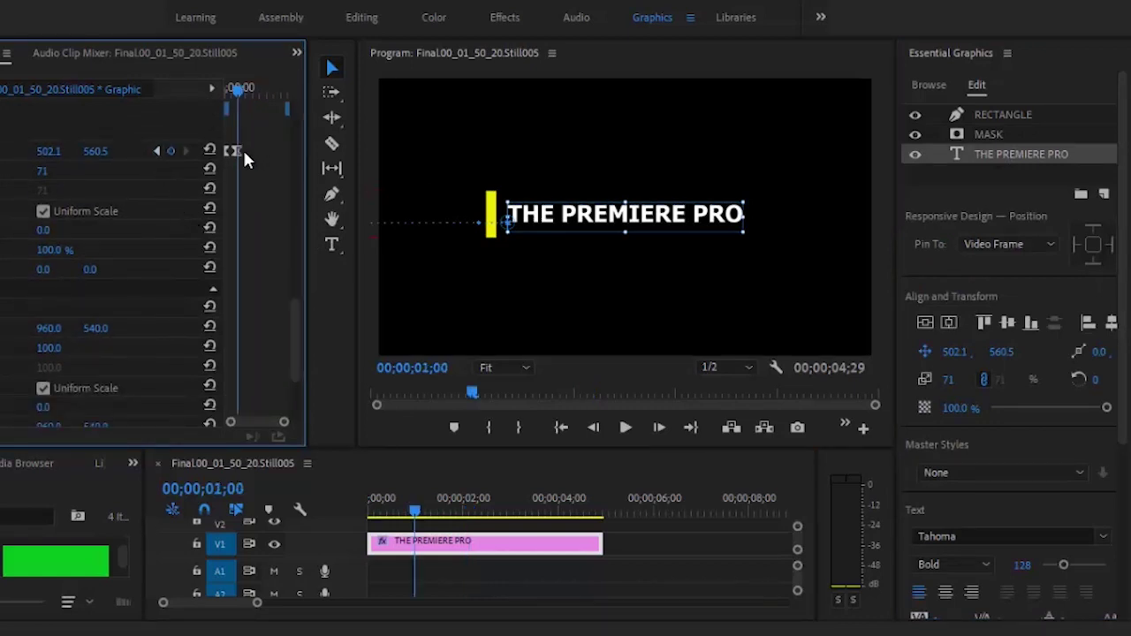